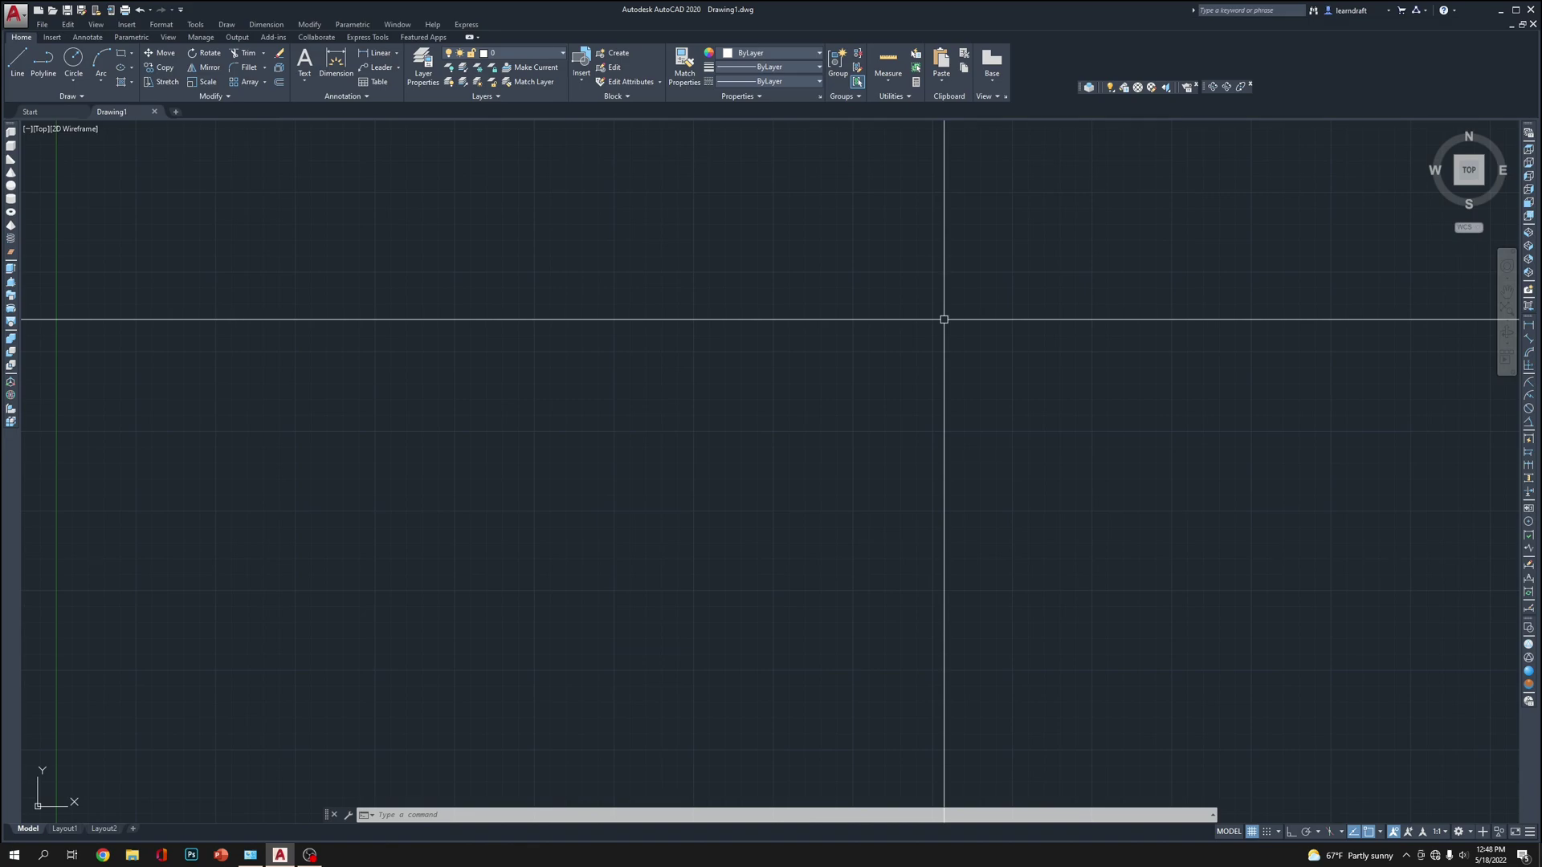
Lock the locations of all toolbars and windows
right_click(1091, 88)
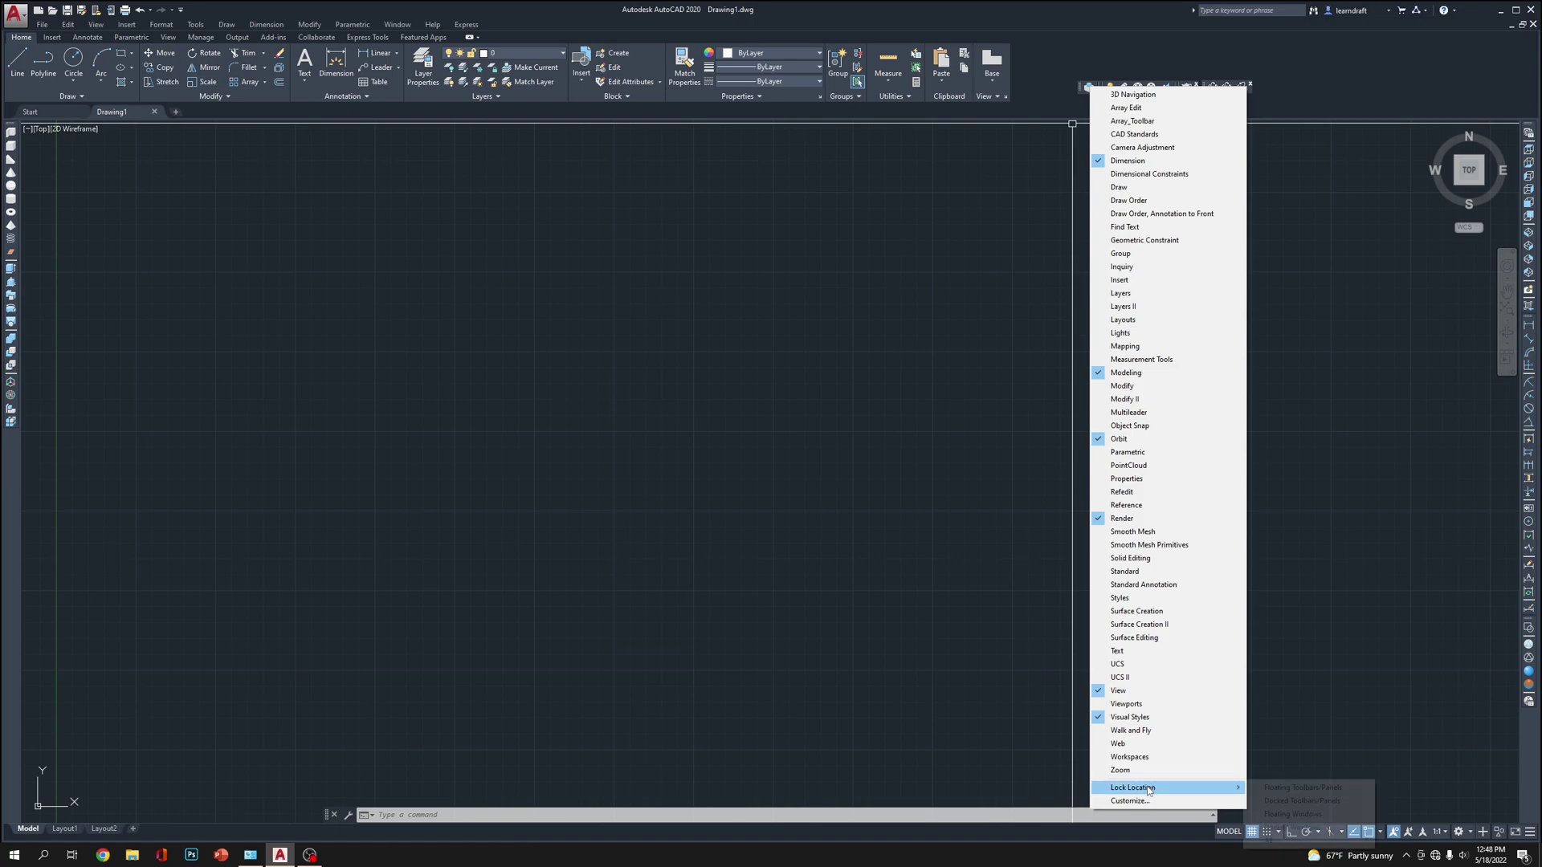
mouse_move(1139, 787)
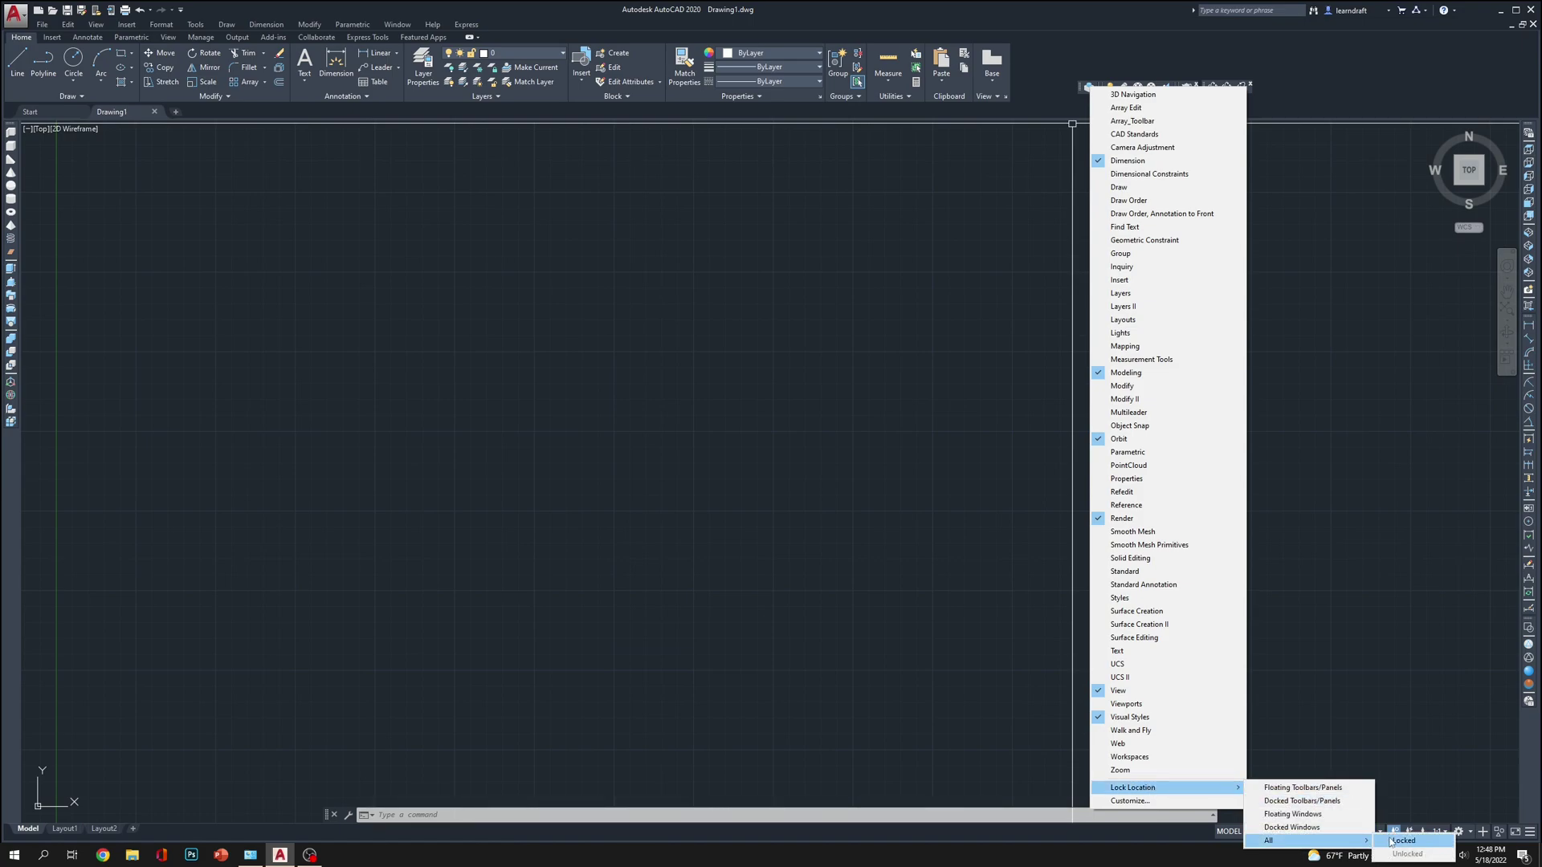
click(1404, 841)
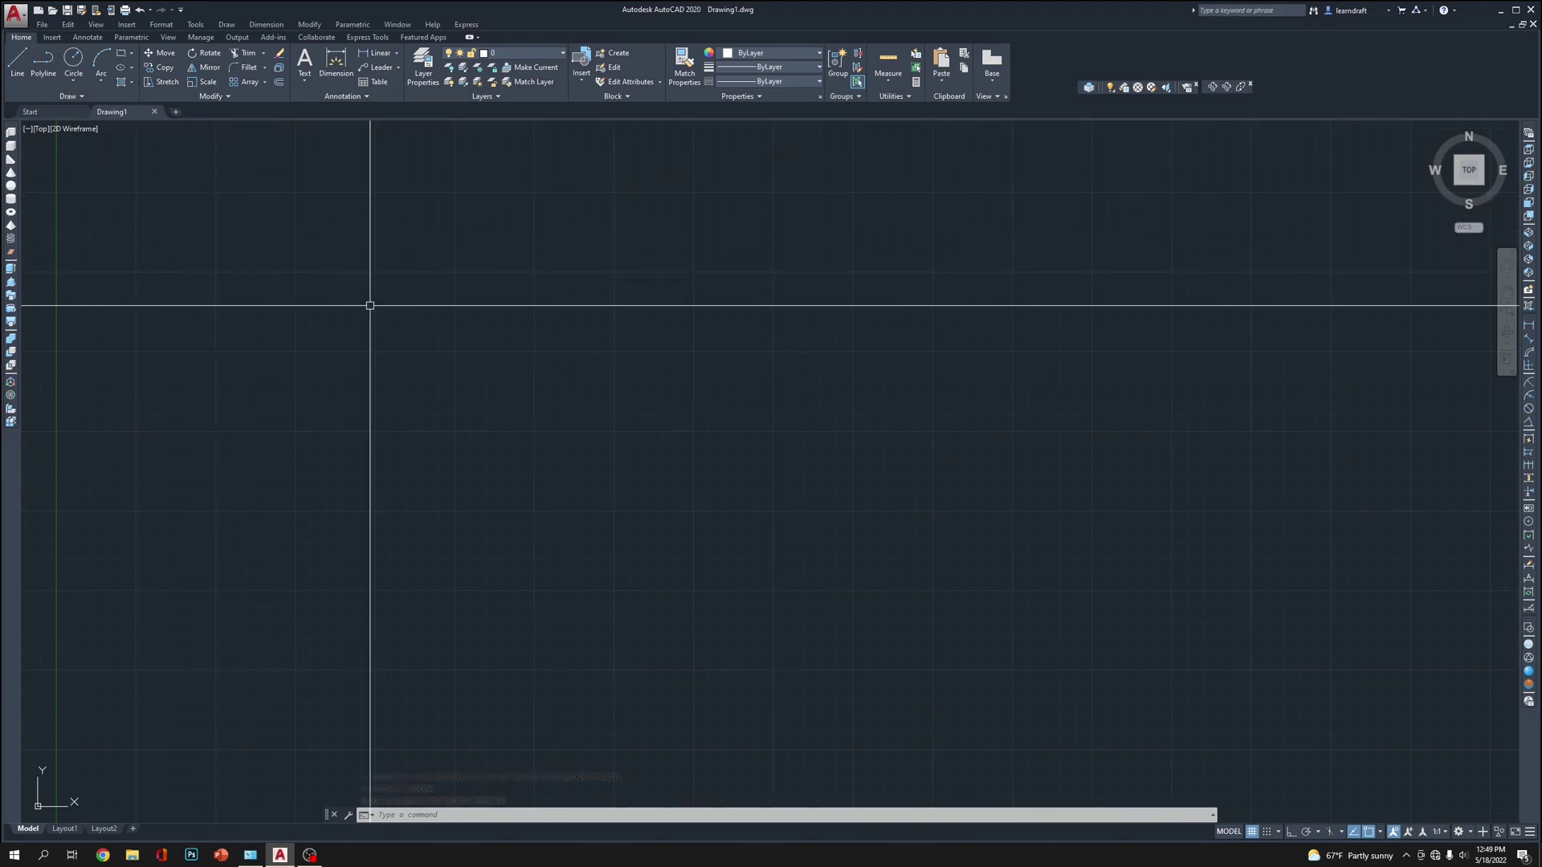
Set length units to Engineering with 0'-0.0" precision, keeping the Inches insertion scale
click(161, 24)
click(203, 246)
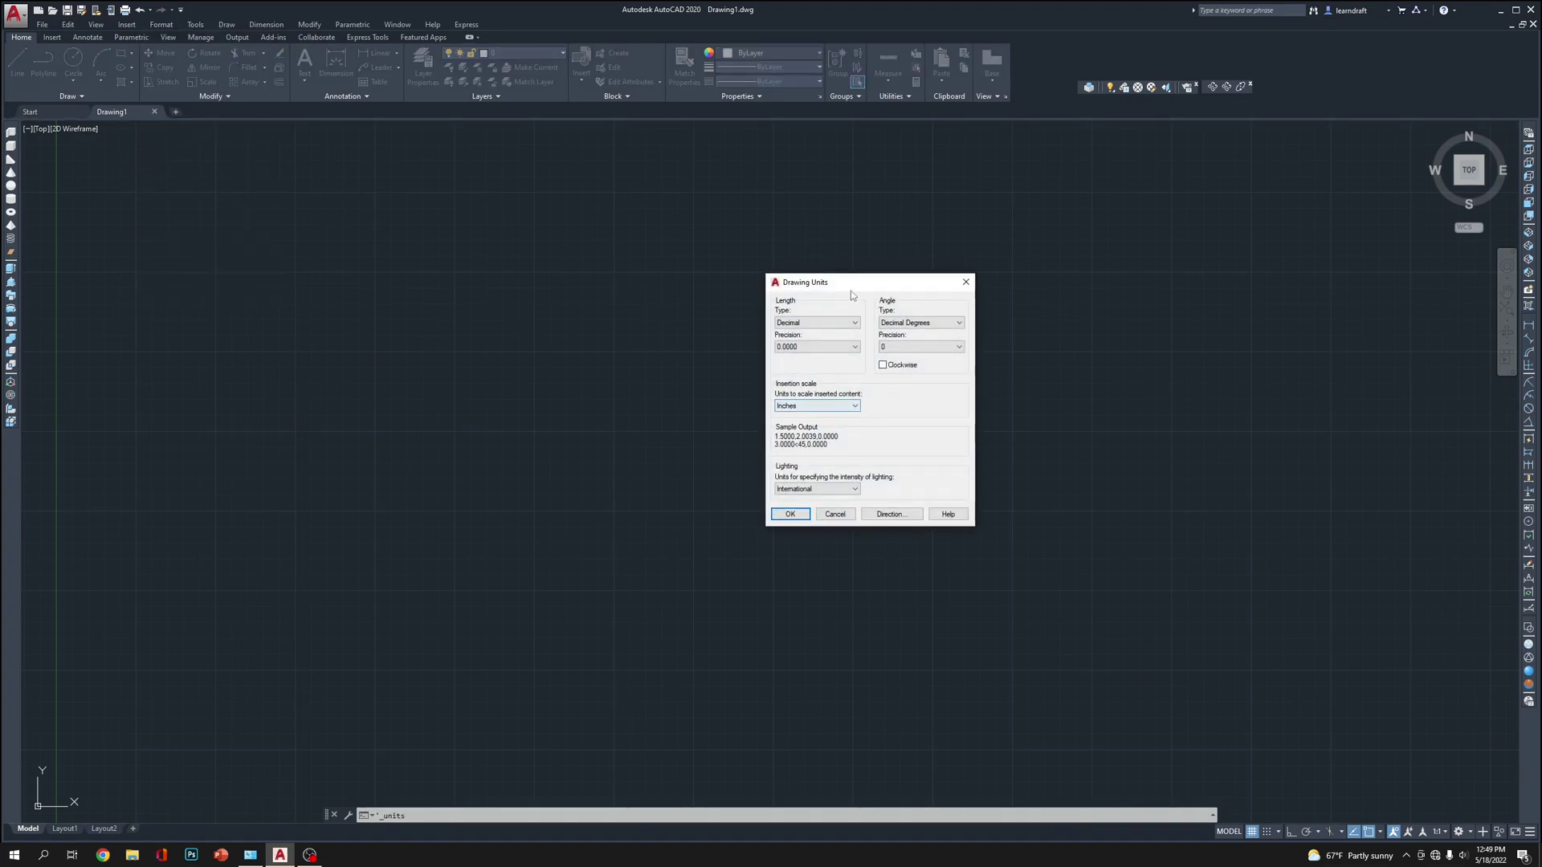
drag(876, 283, 796, 301)
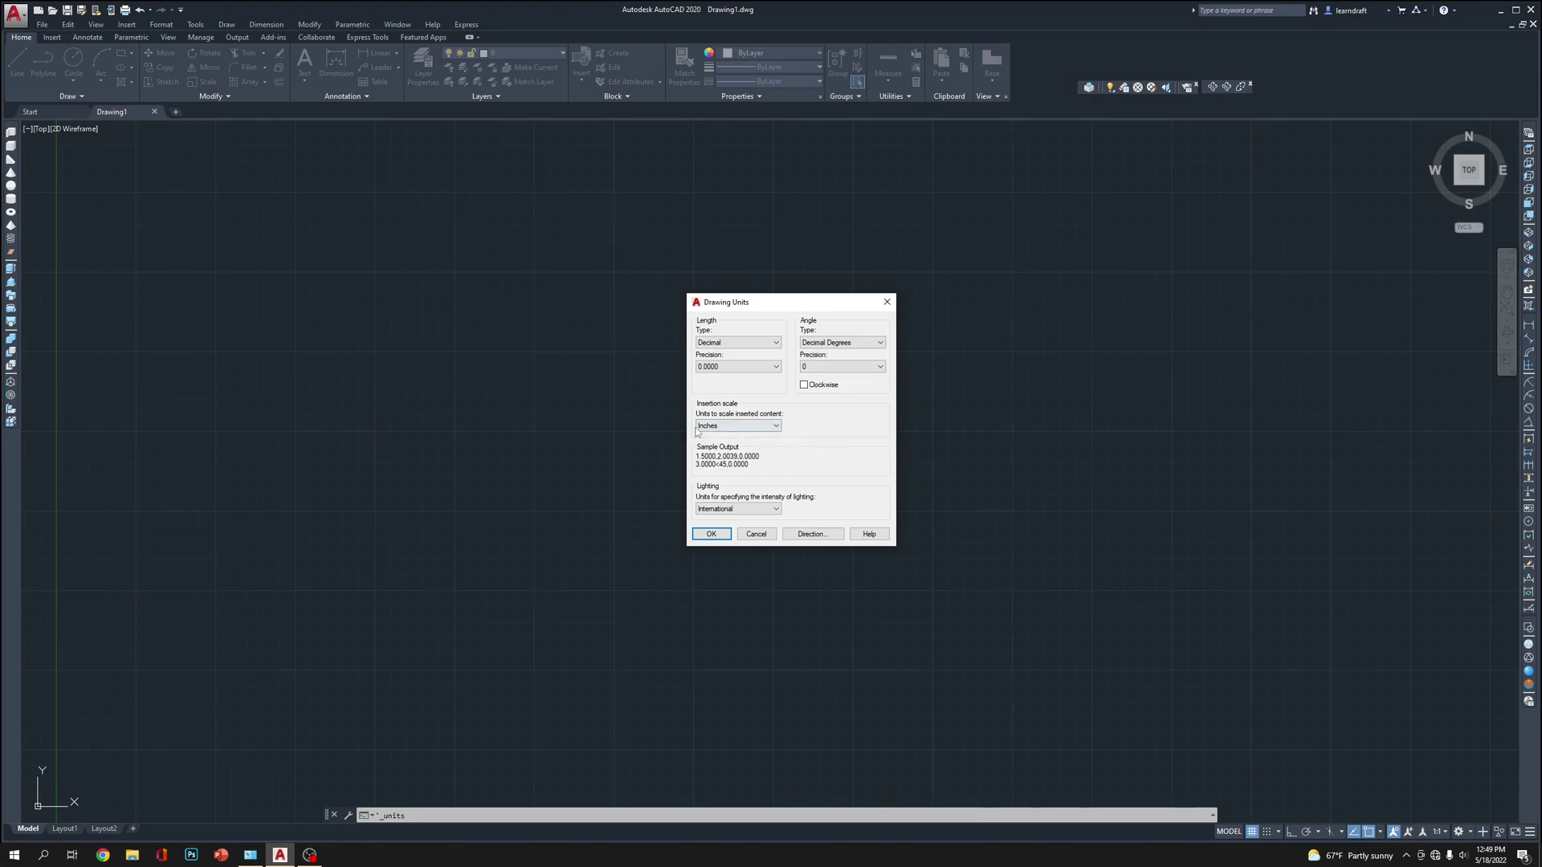
click(742, 429)
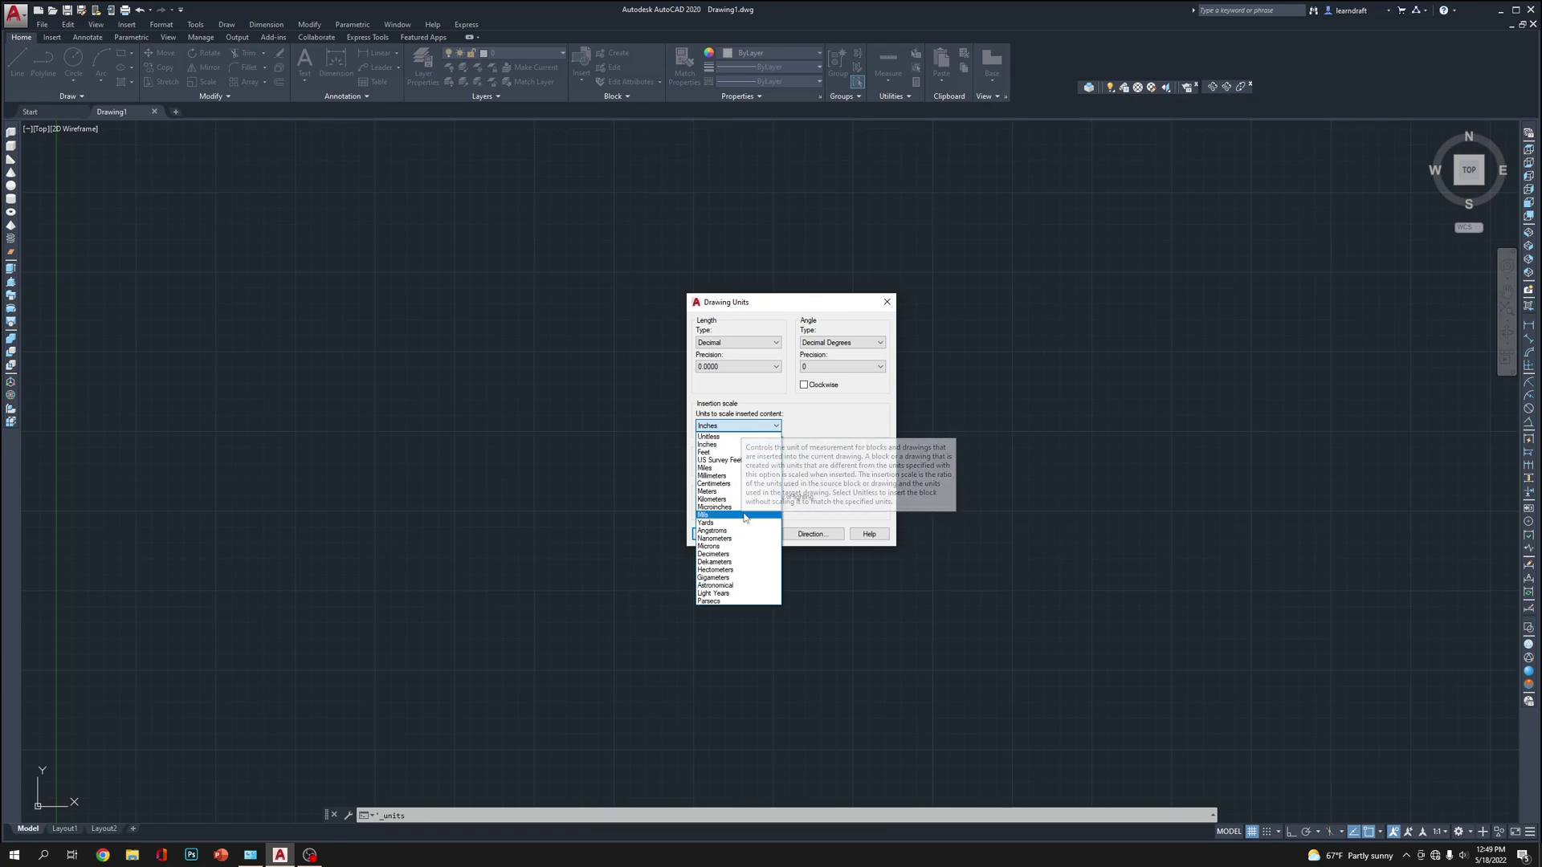
click(767, 428)
click(766, 429)
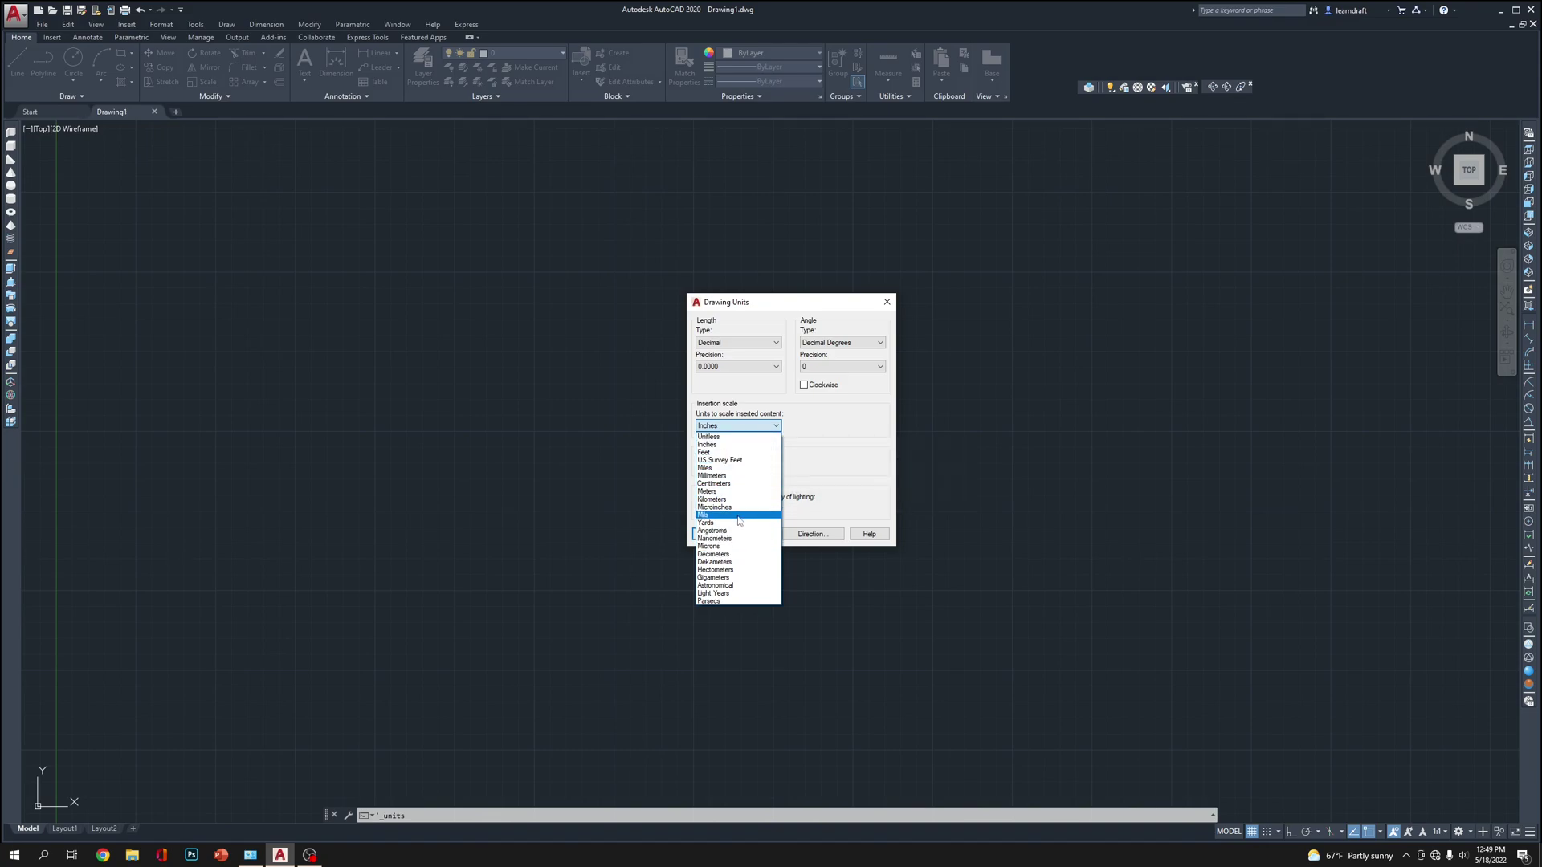
click(848, 427)
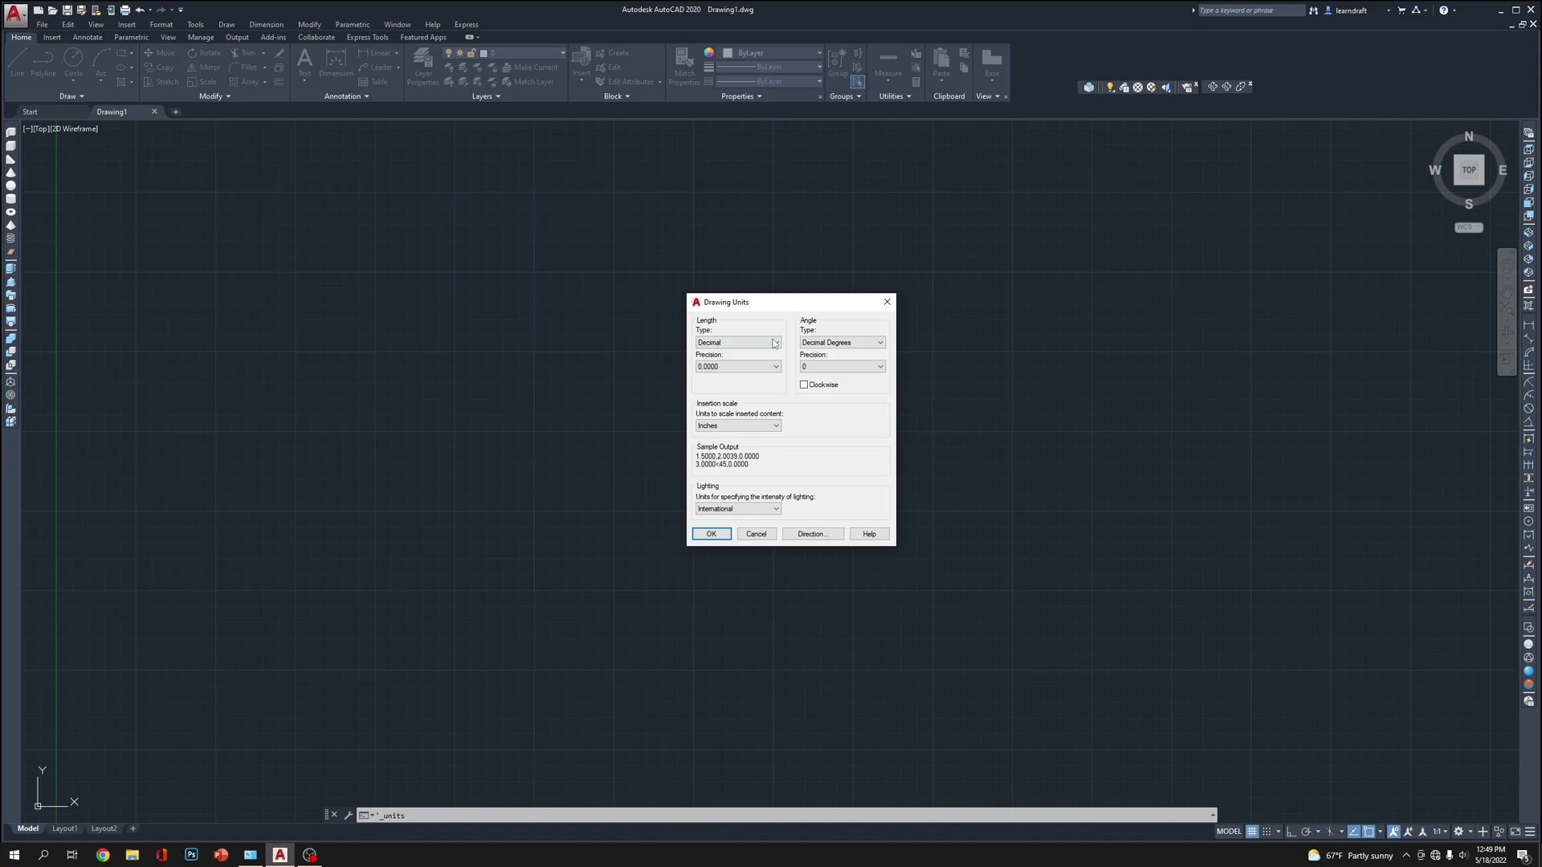
click(747, 346)
click(735, 366)
click(735, 366)
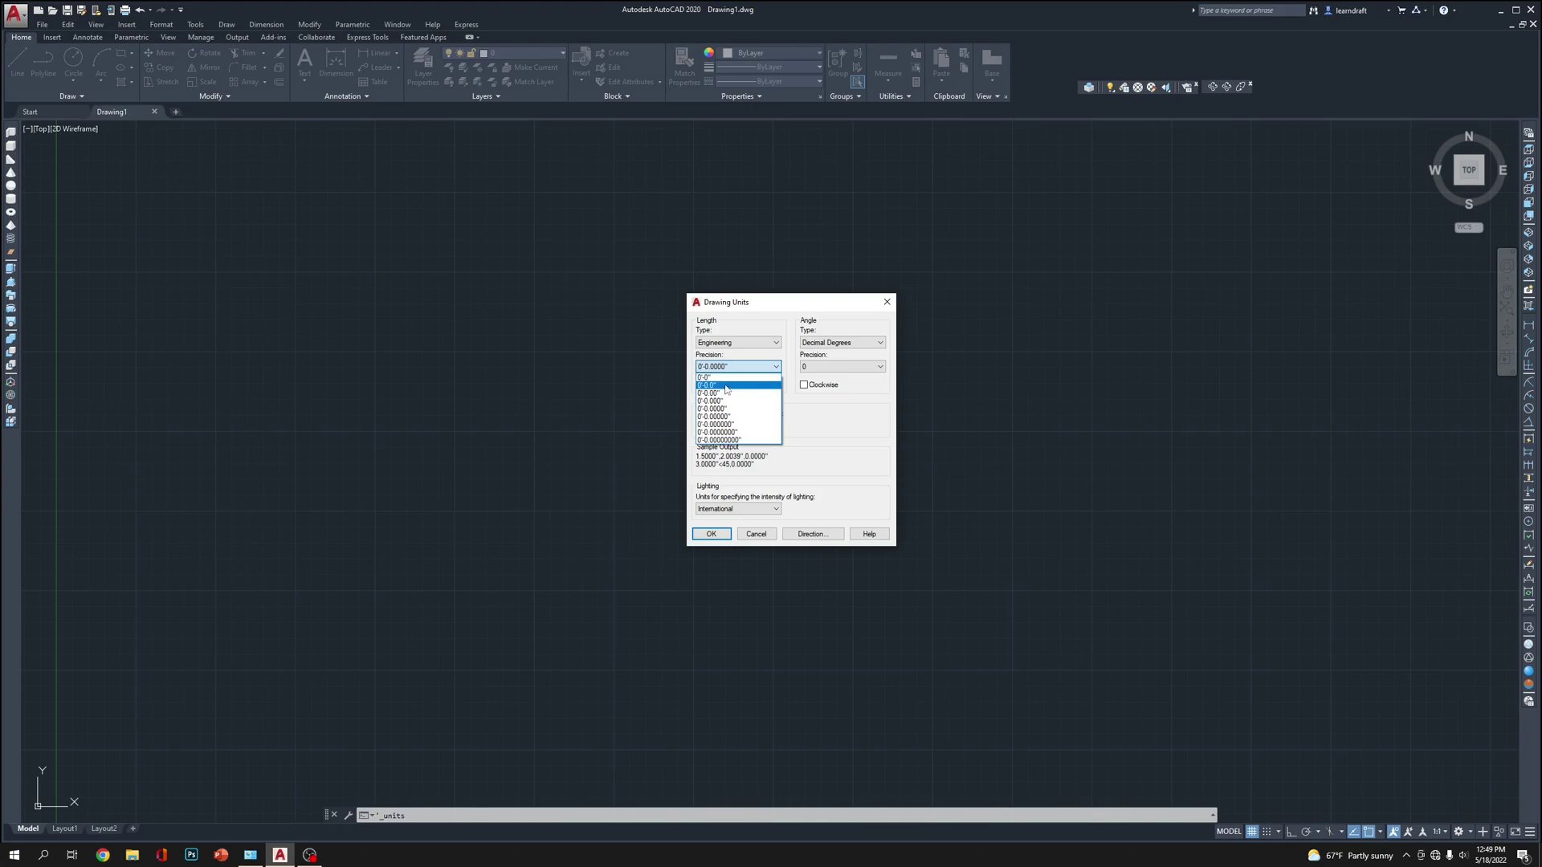
click(727, 385)
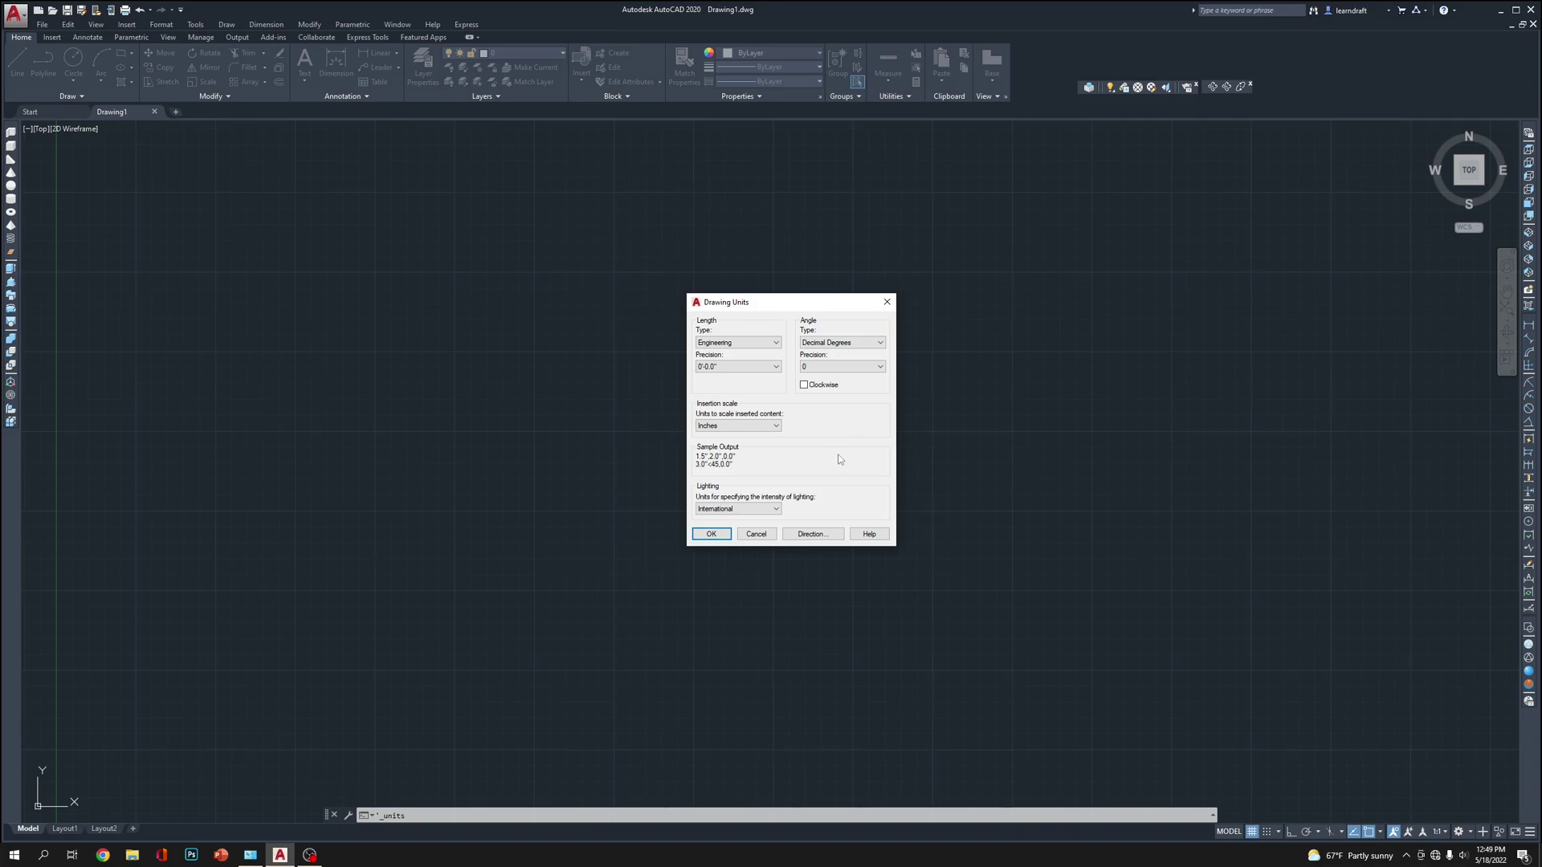
click(712, 534)
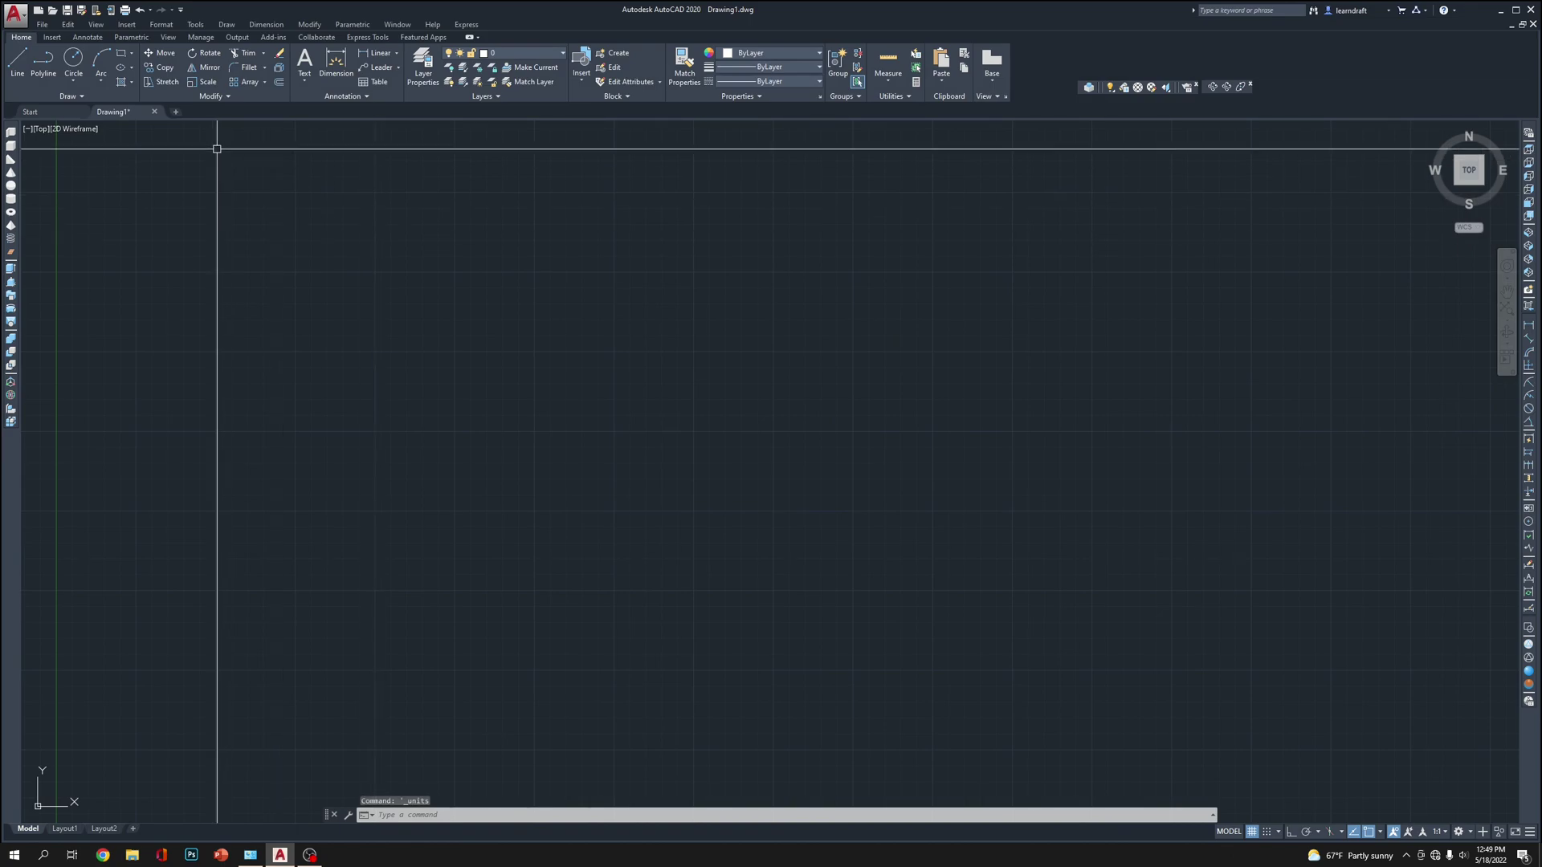
Change the point style to the circle-with-X symbol
click(165, 26)
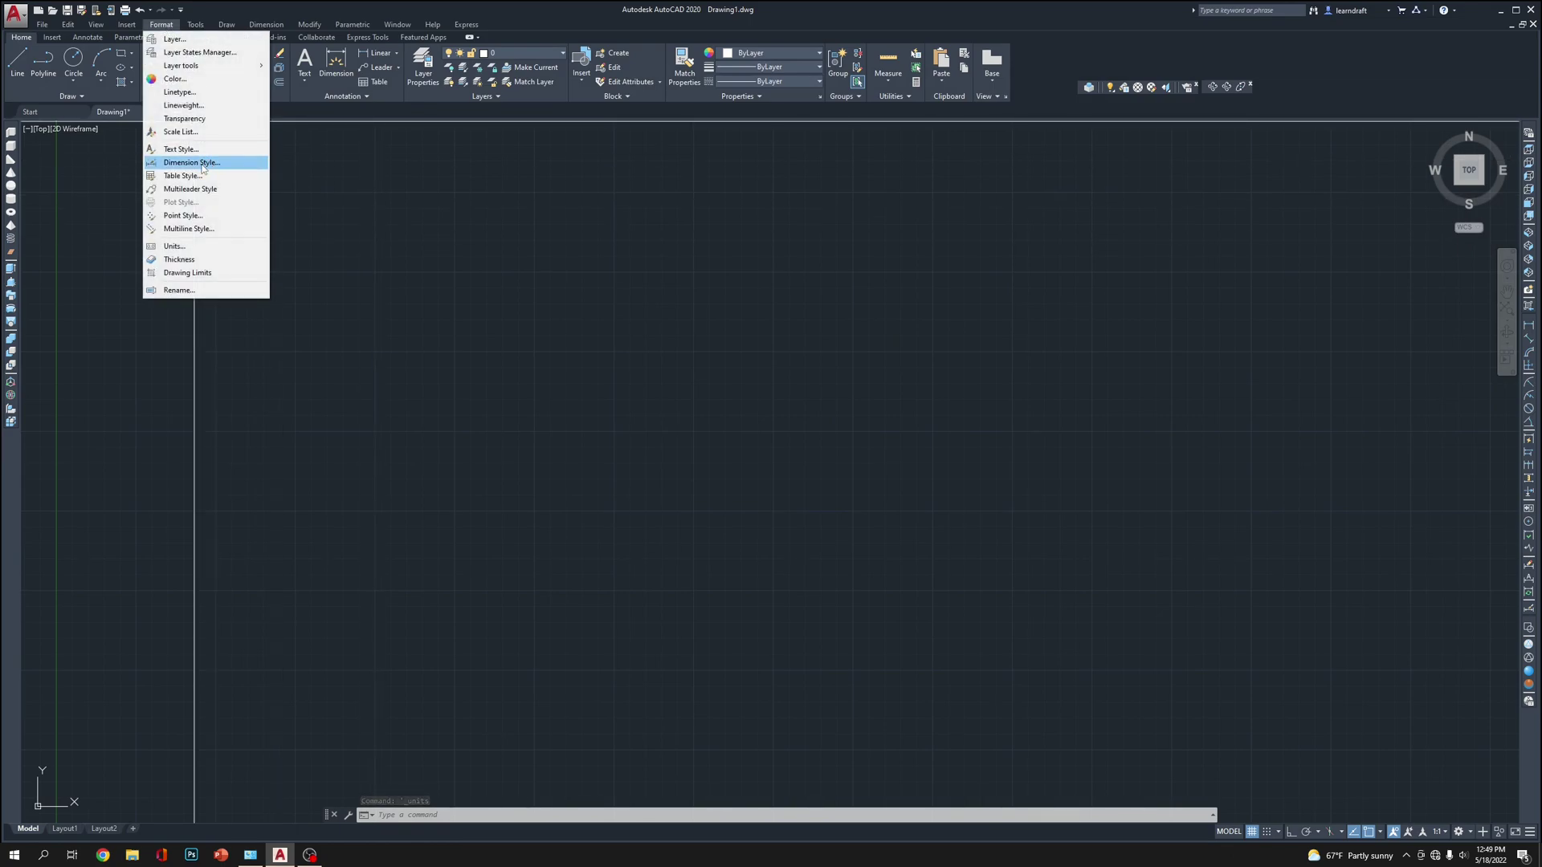
click(184, 214)
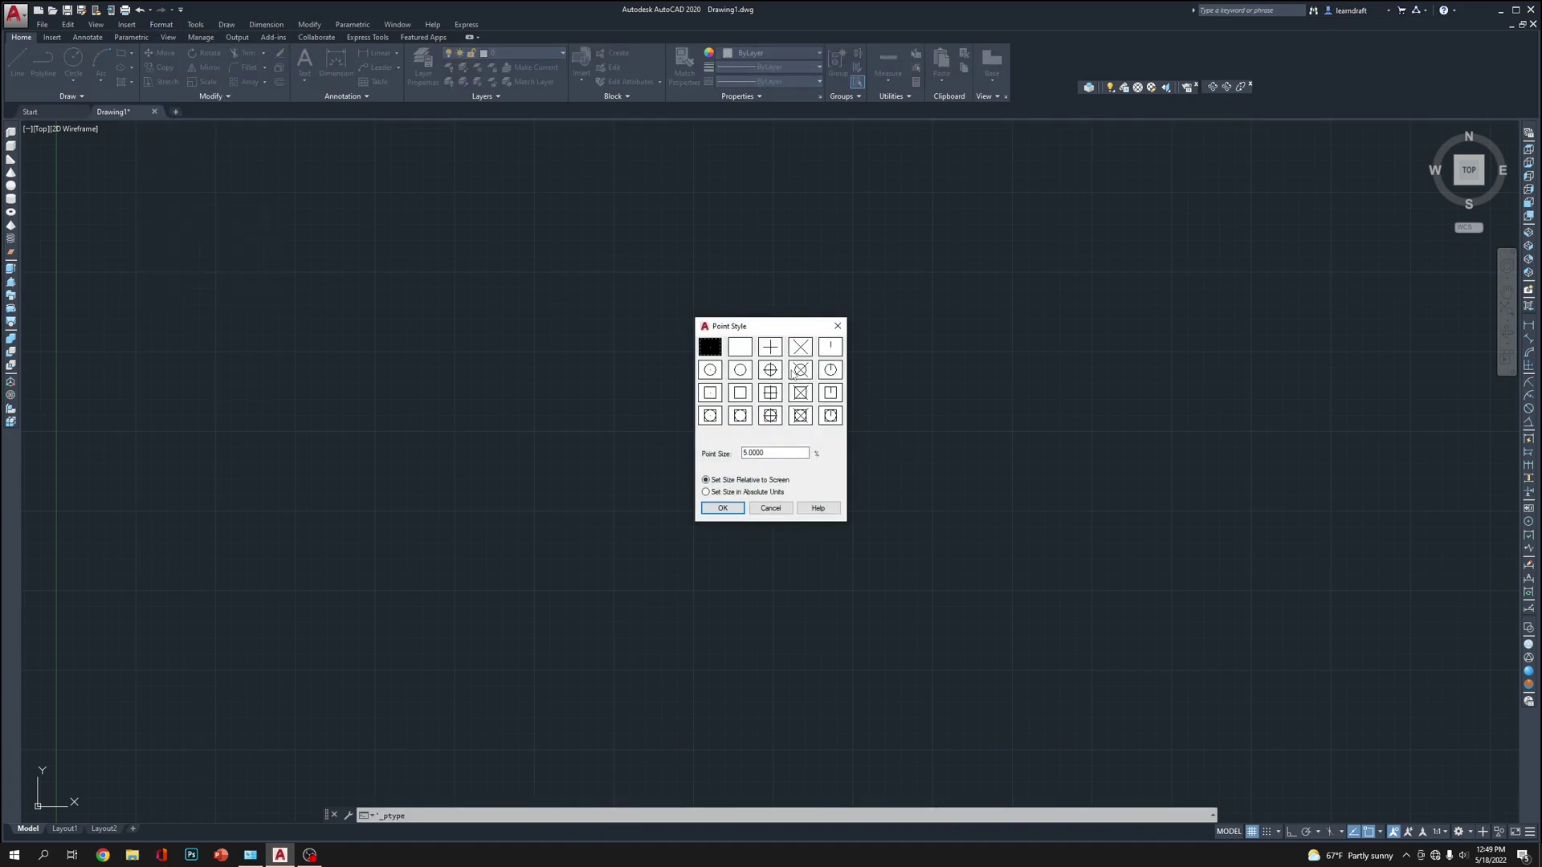
click(799, 371)
click(723, 508)
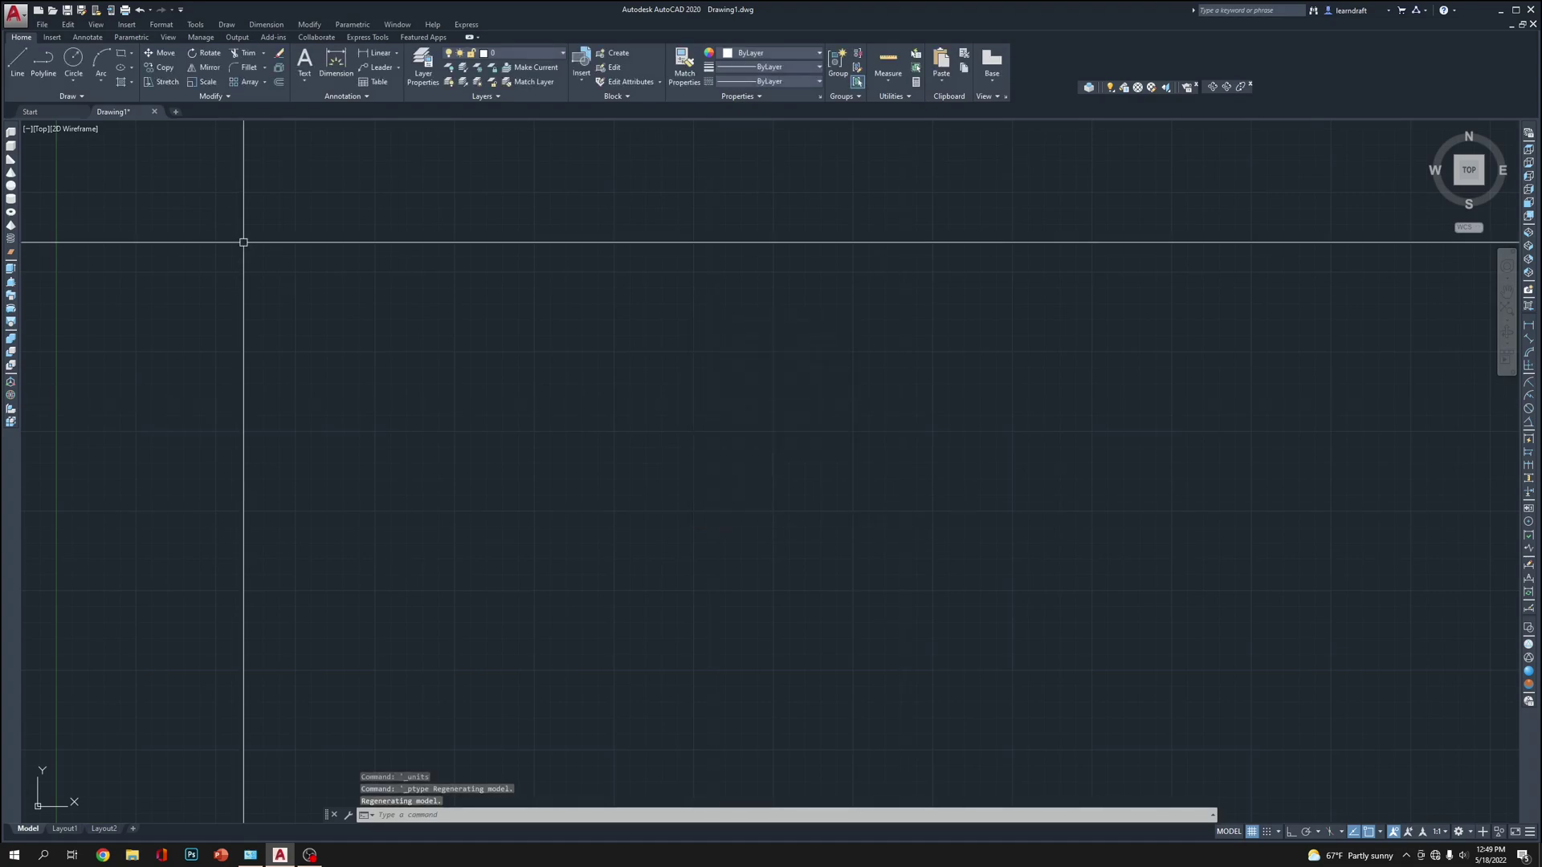
click(164, 26)
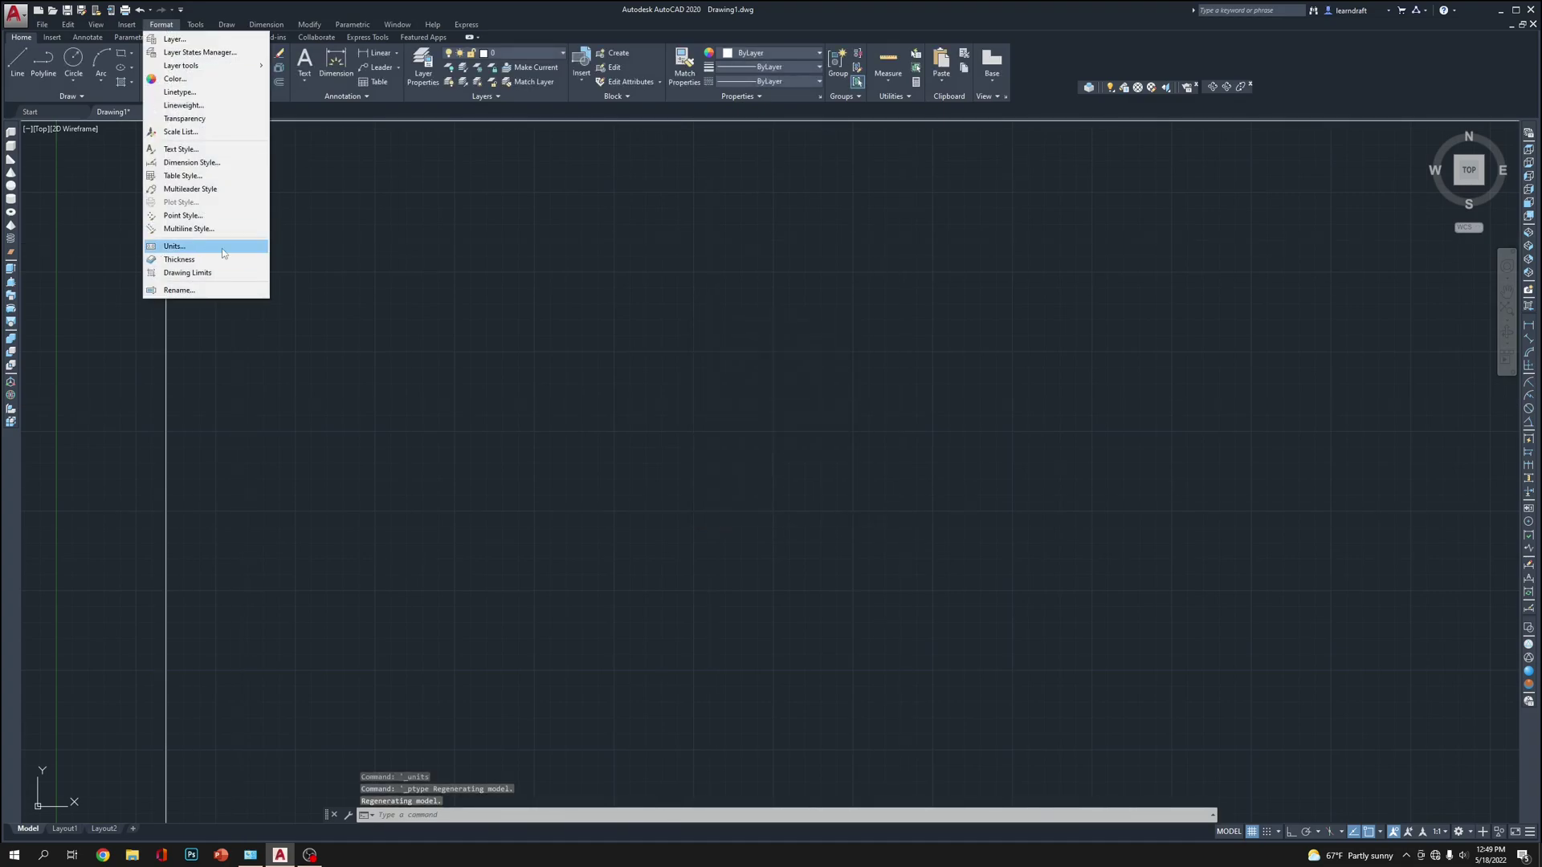
Give the Standard text style the Arial Narrow font at 0'-2.0" height and apply it
click(187, 150)
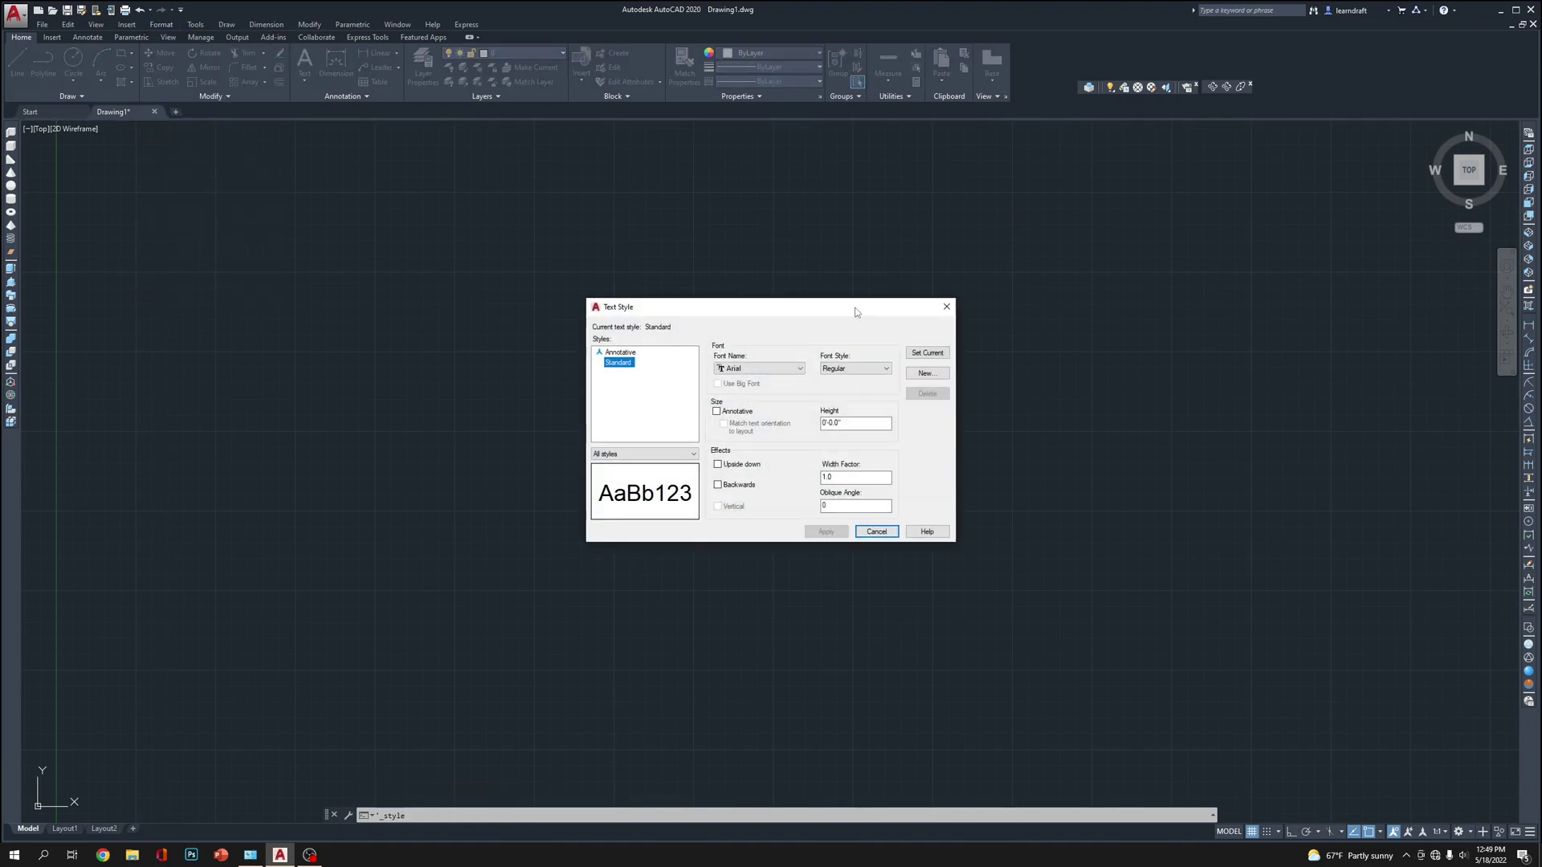
click(747, 305)
click(738, 370)
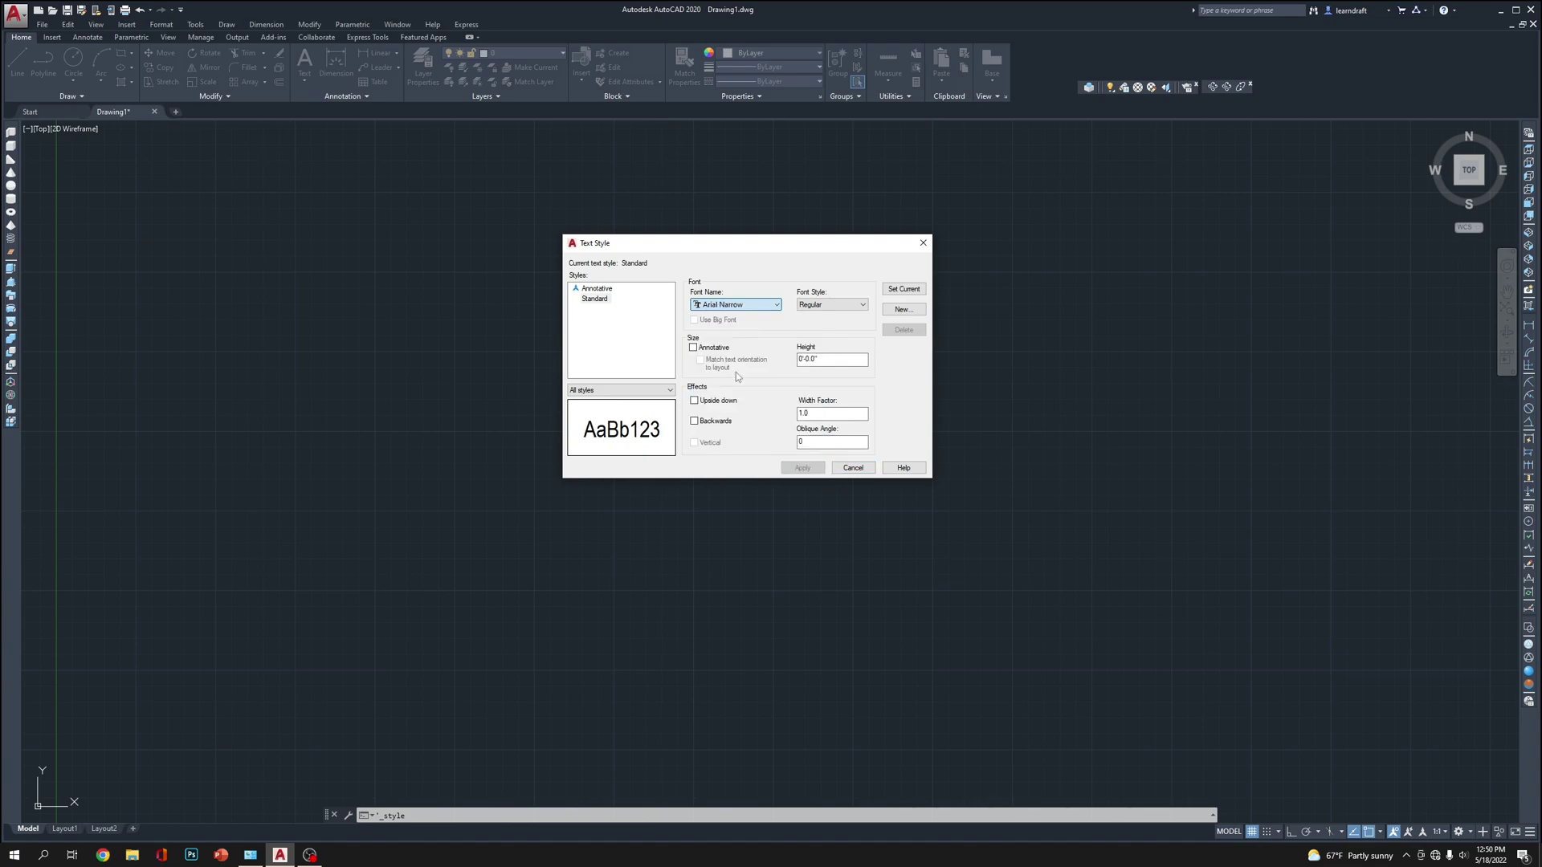
double_click(816, 354)
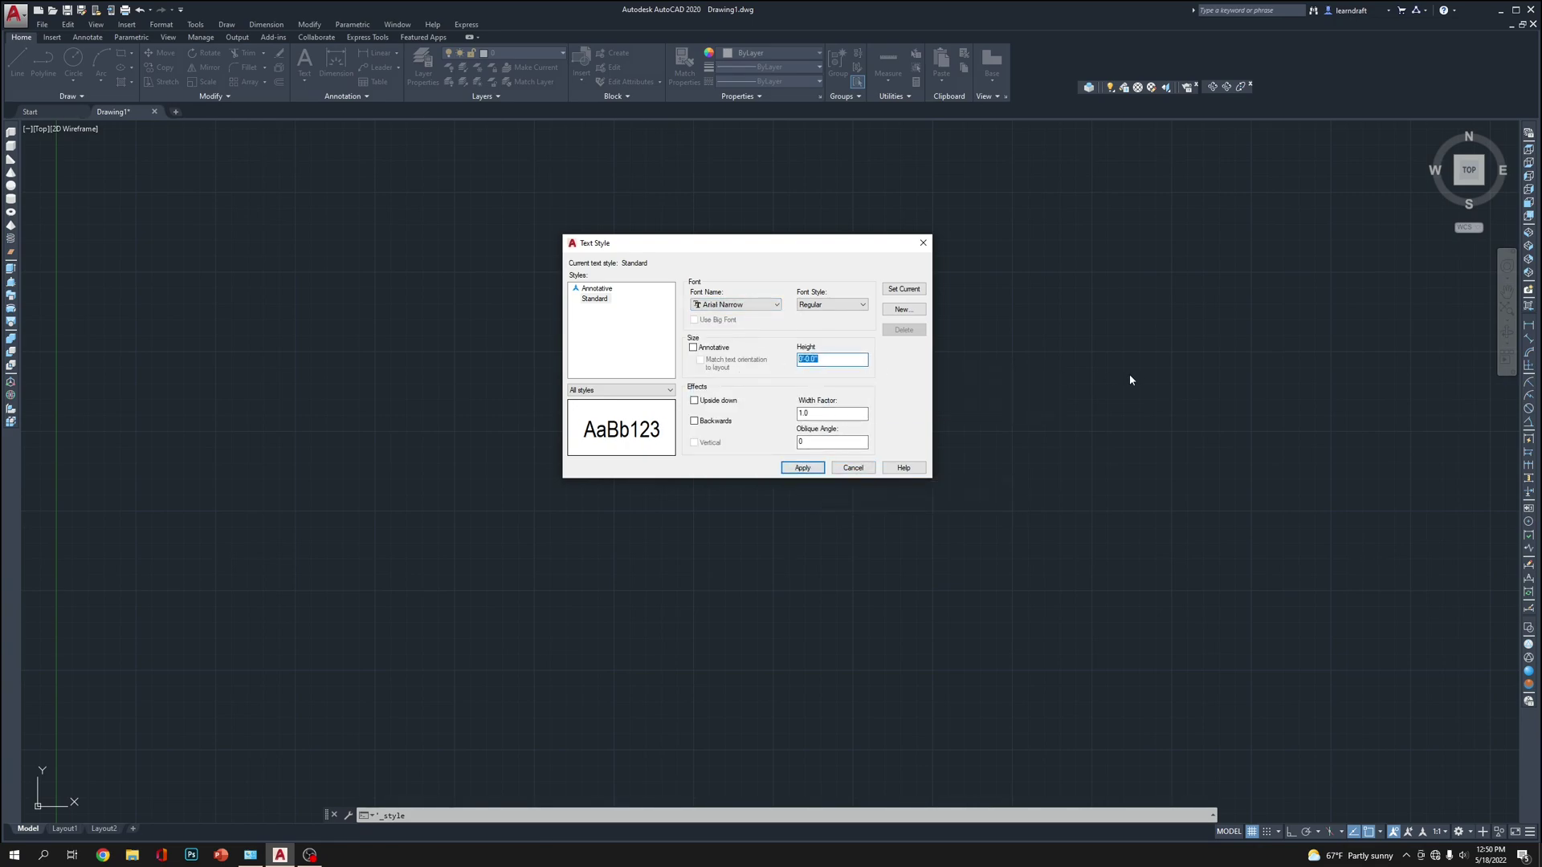
text(2)
click(803, 468)
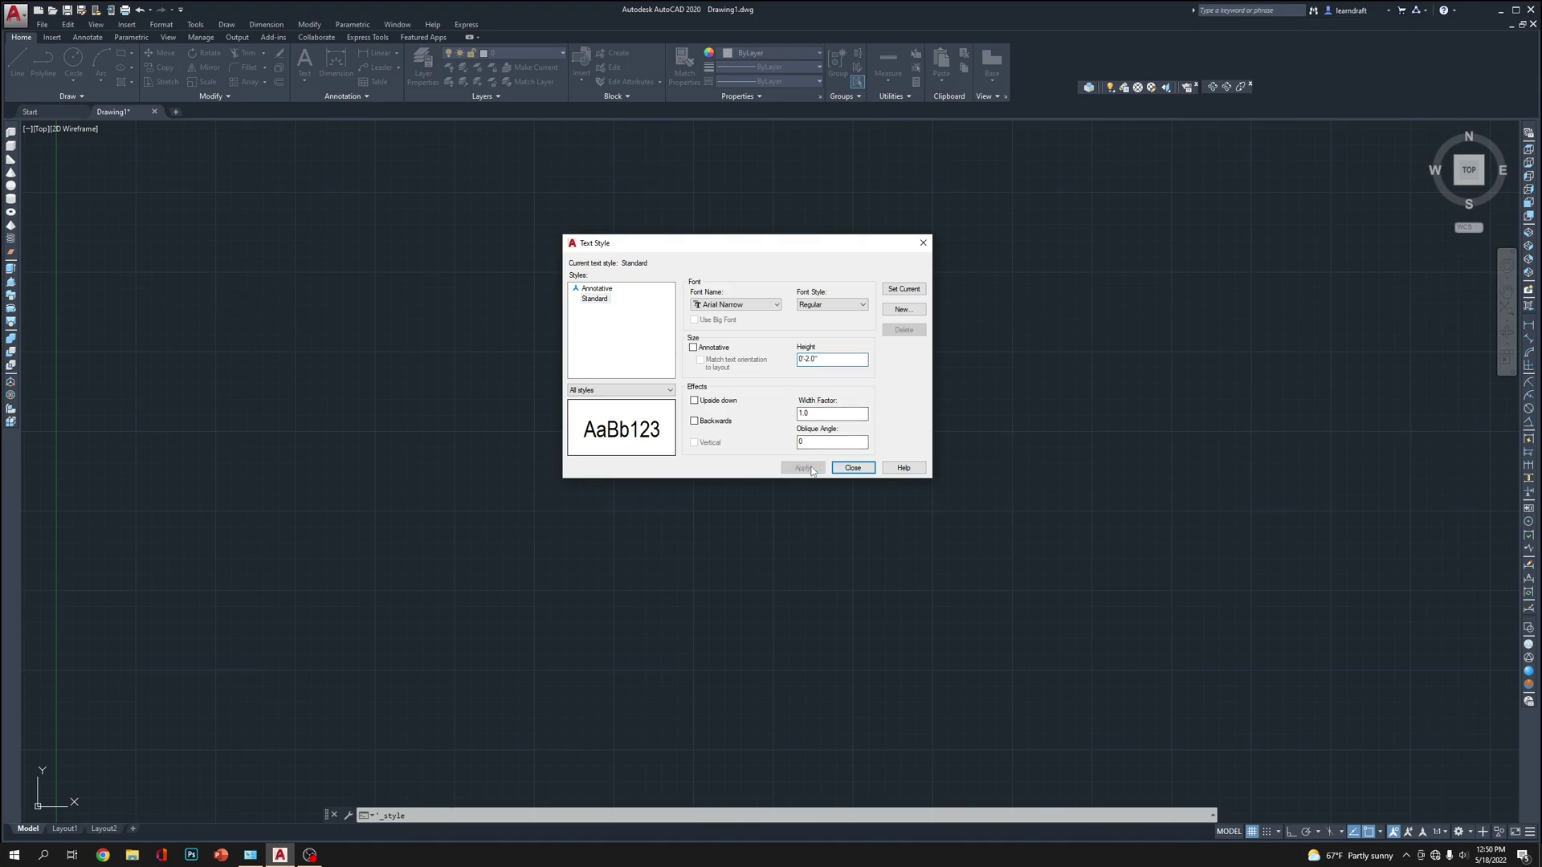
click(871, 469)
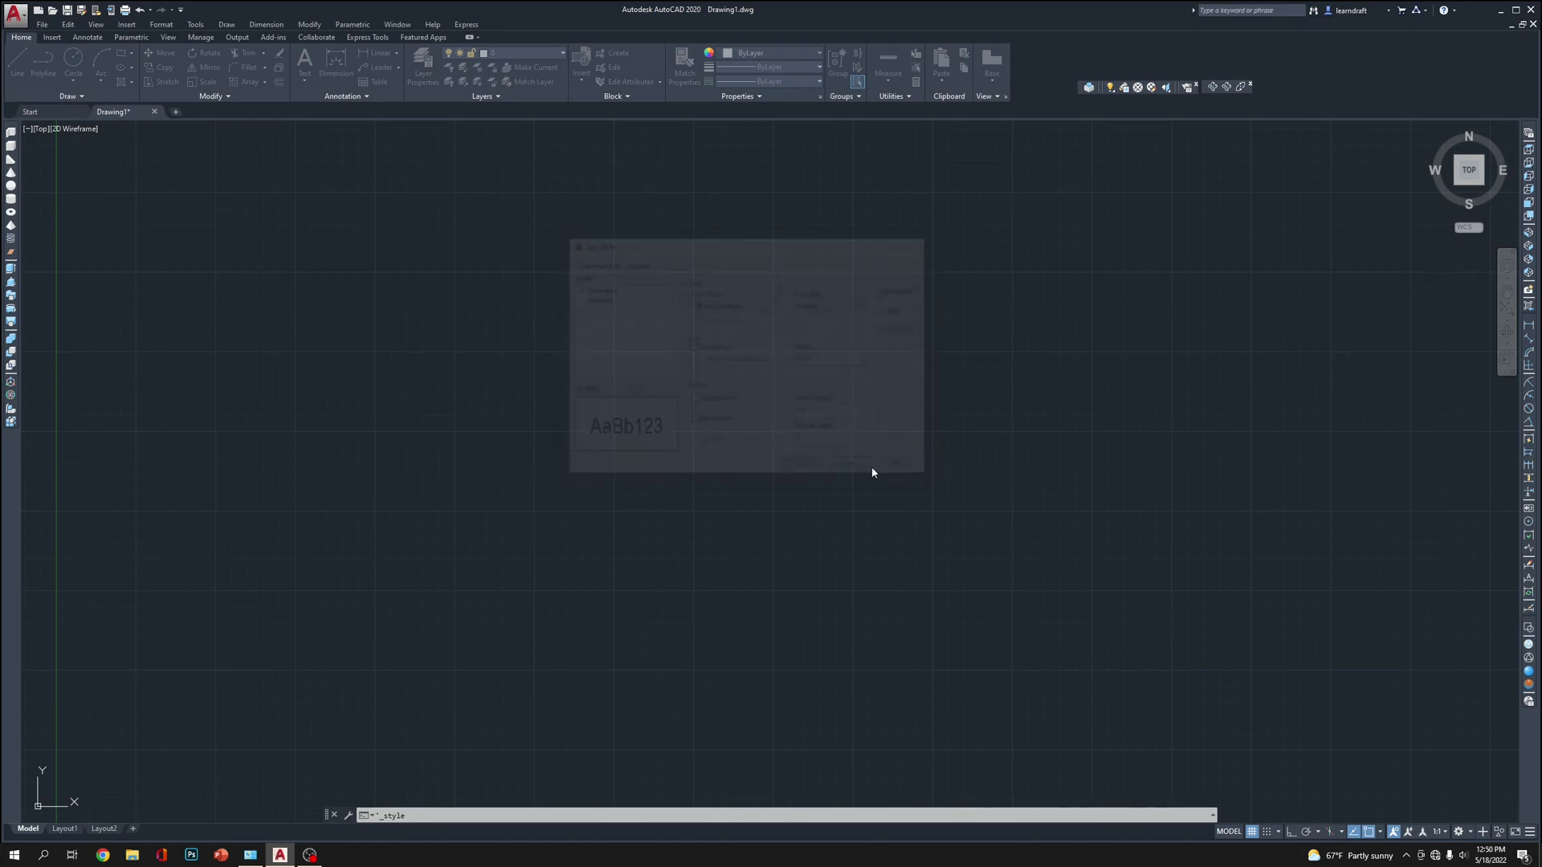
Start a new dimension style named '3D works' based on Standard
click(166, 24)
click(837, 286)
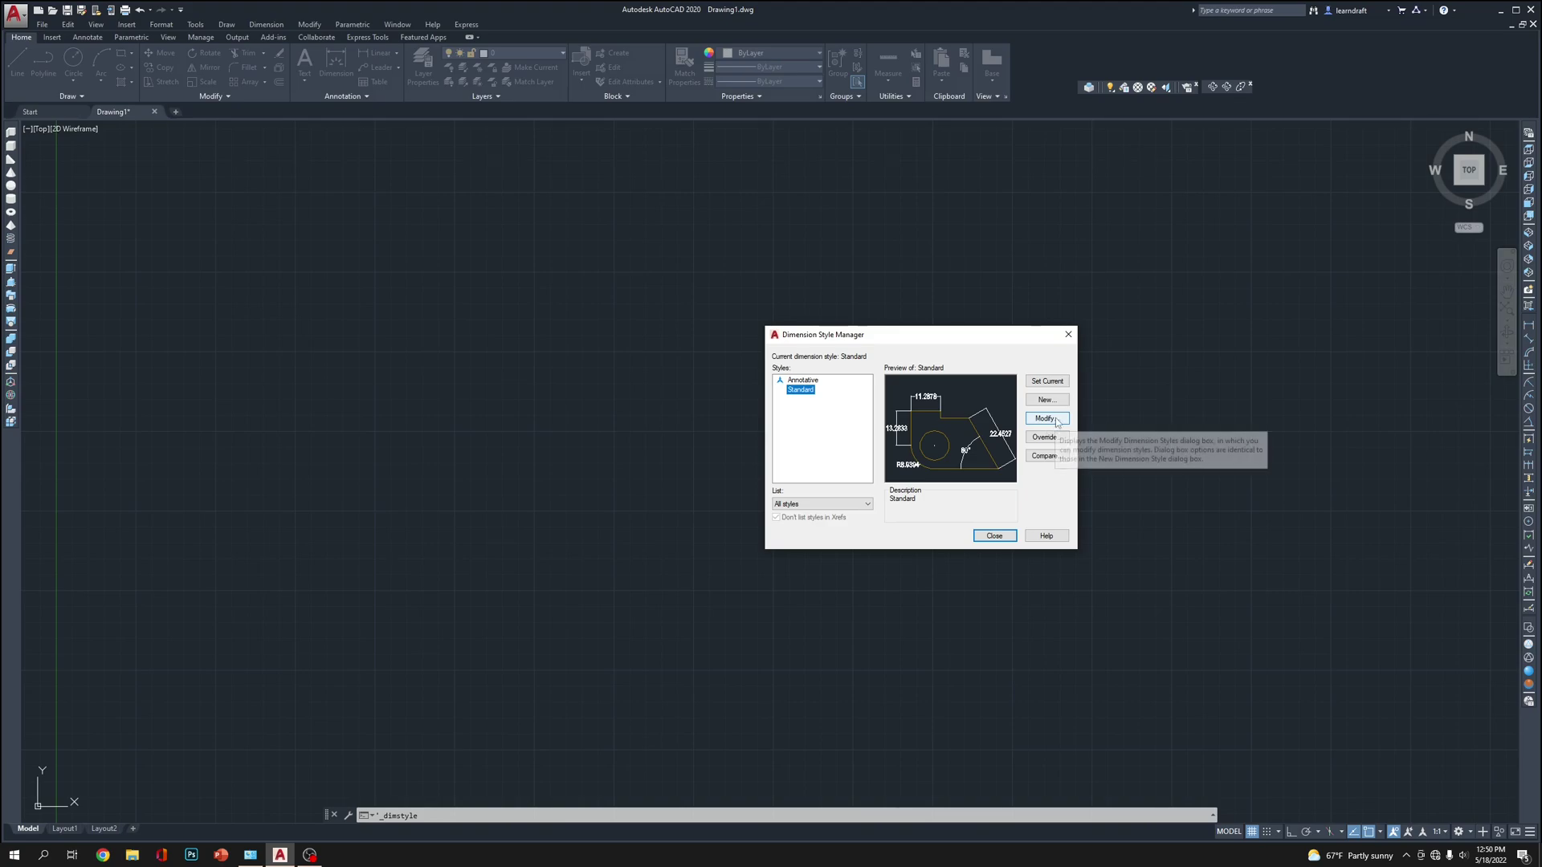
click(1052, 404)
text(3D wo)
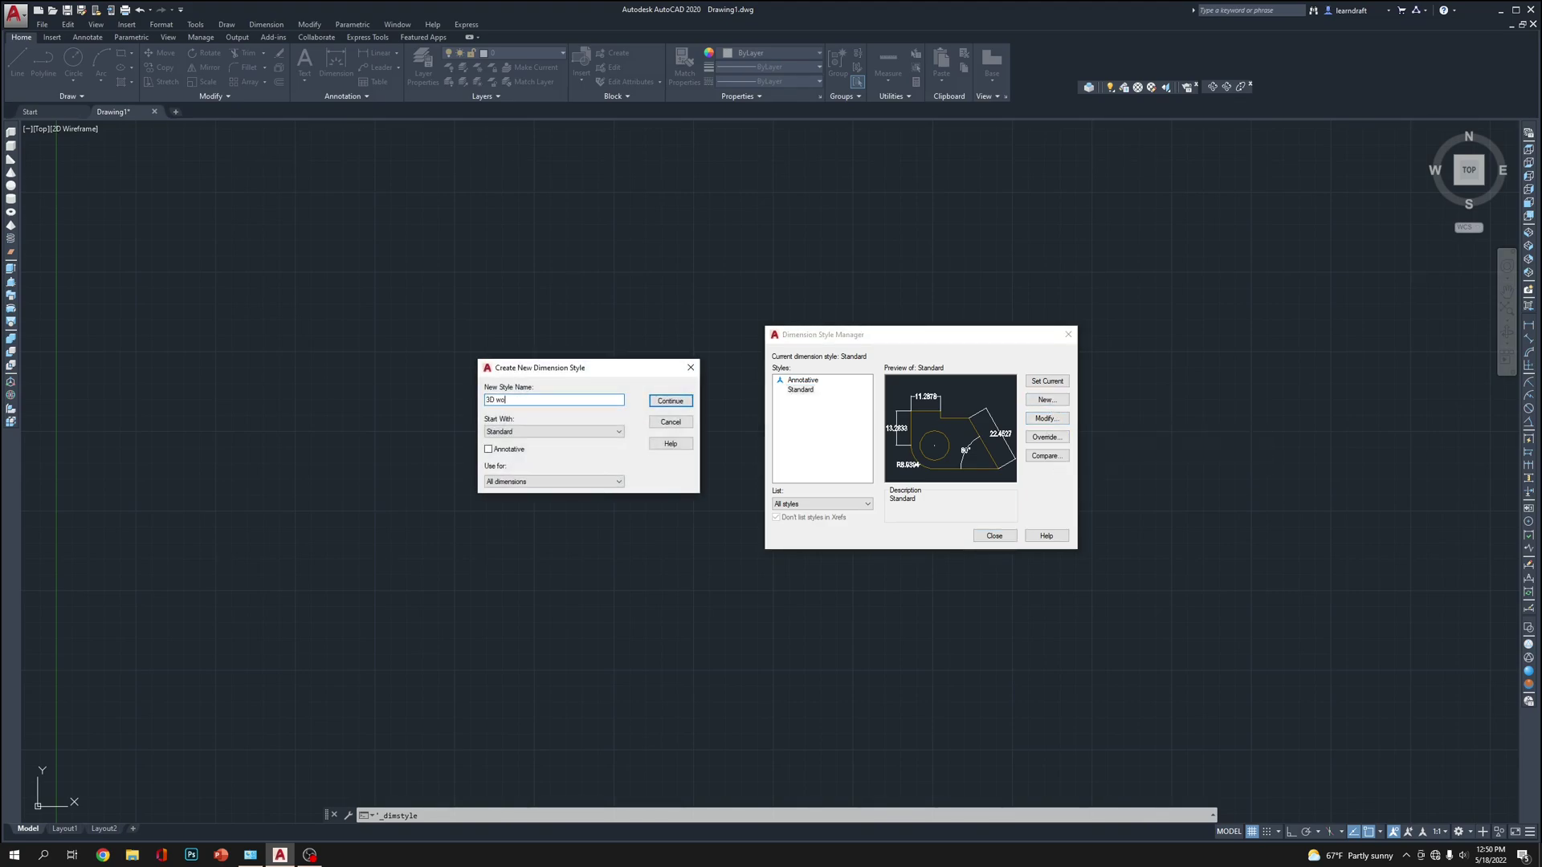
text(rks)
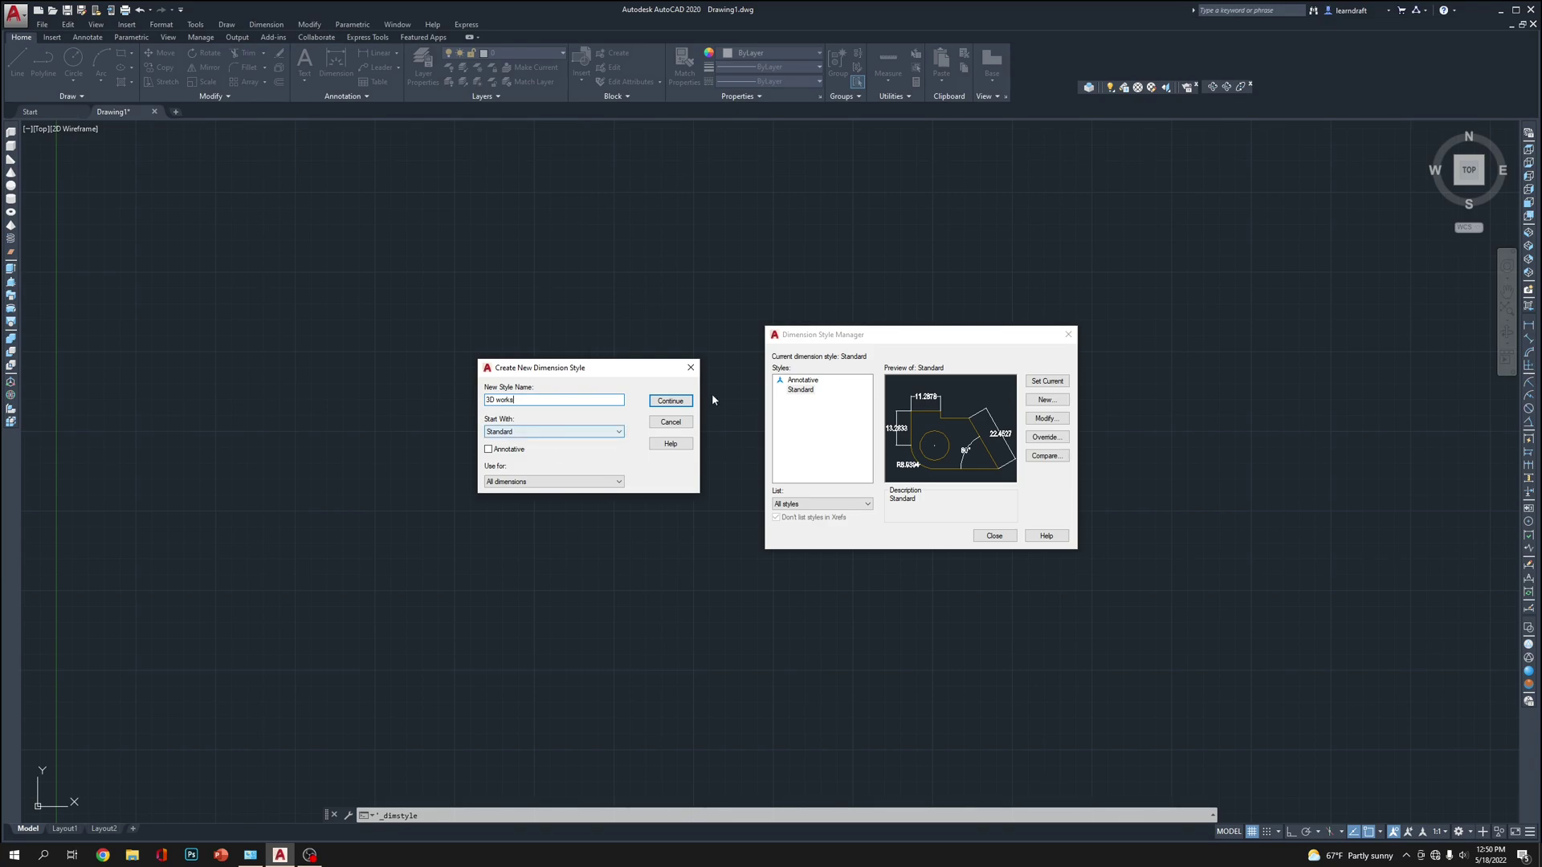
click(671, 401)
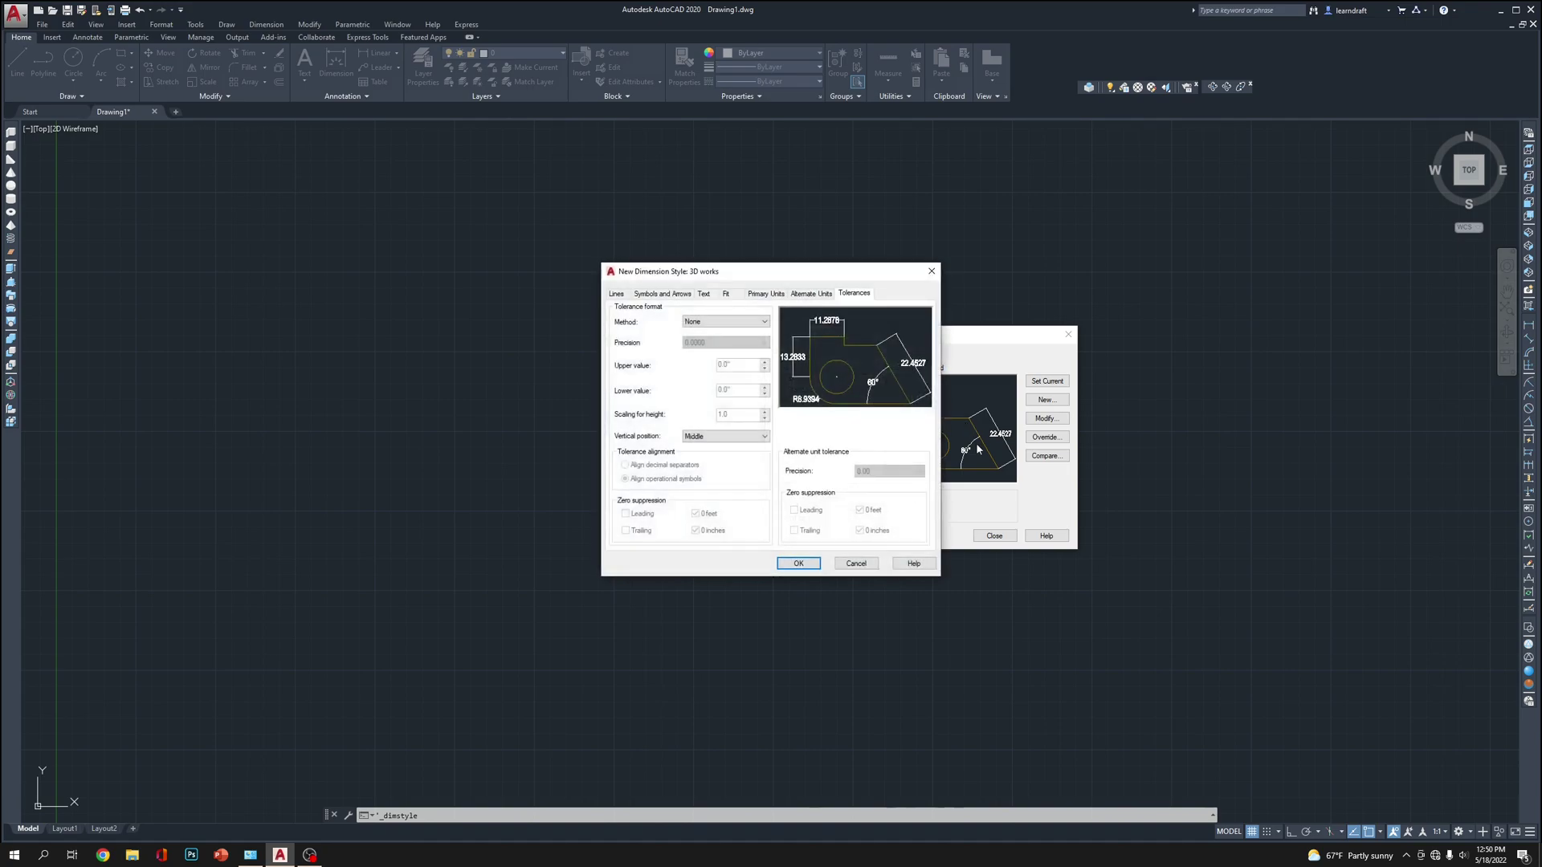
Set the 3D works arrow size to 1.0" and break size to 0.5"
click(617, 296)
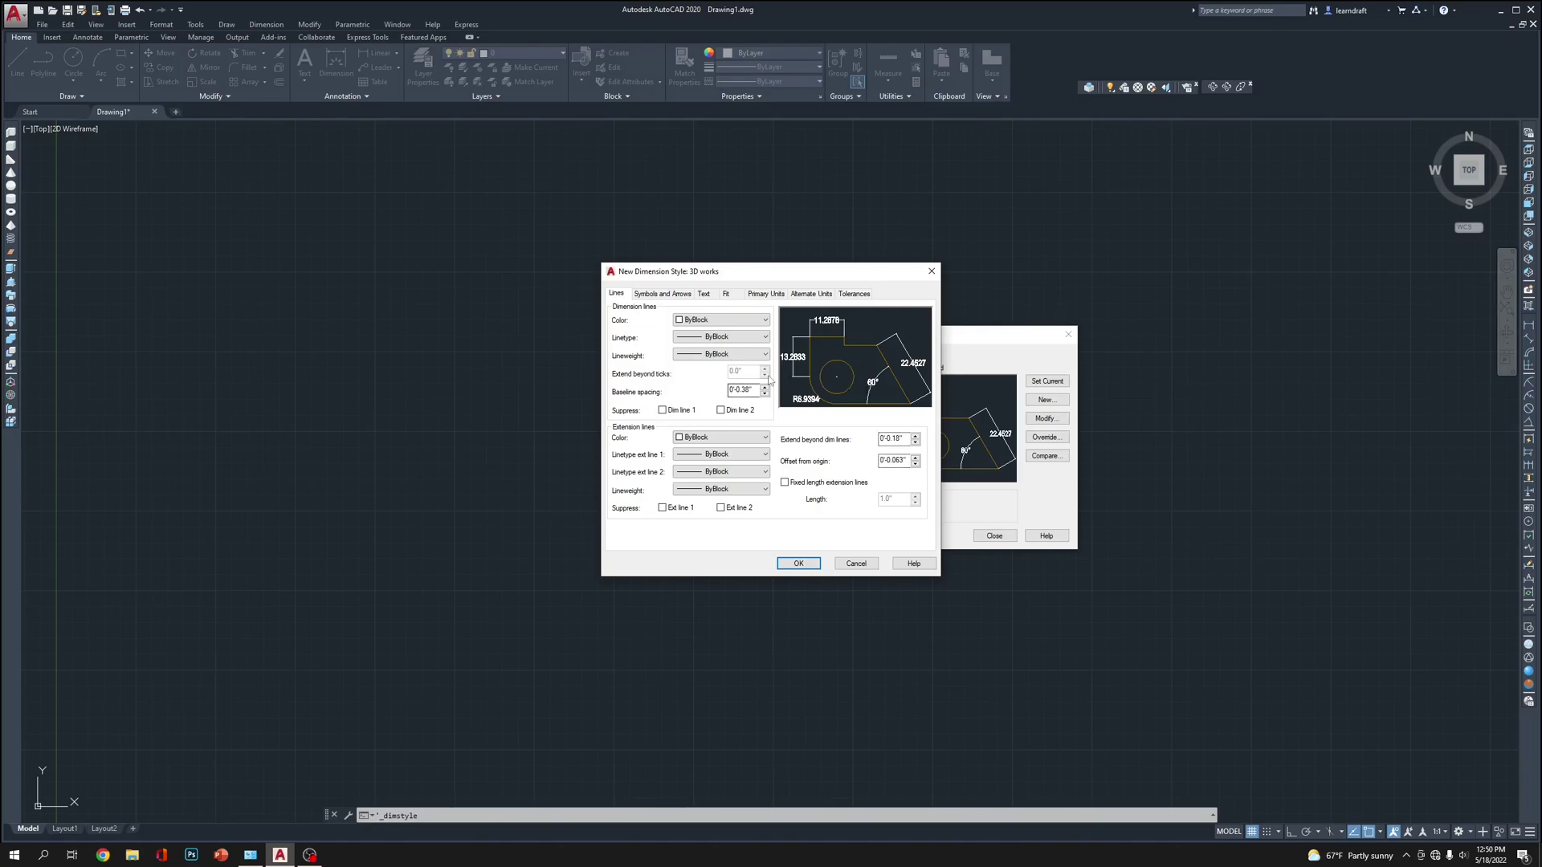
click(667, 295)
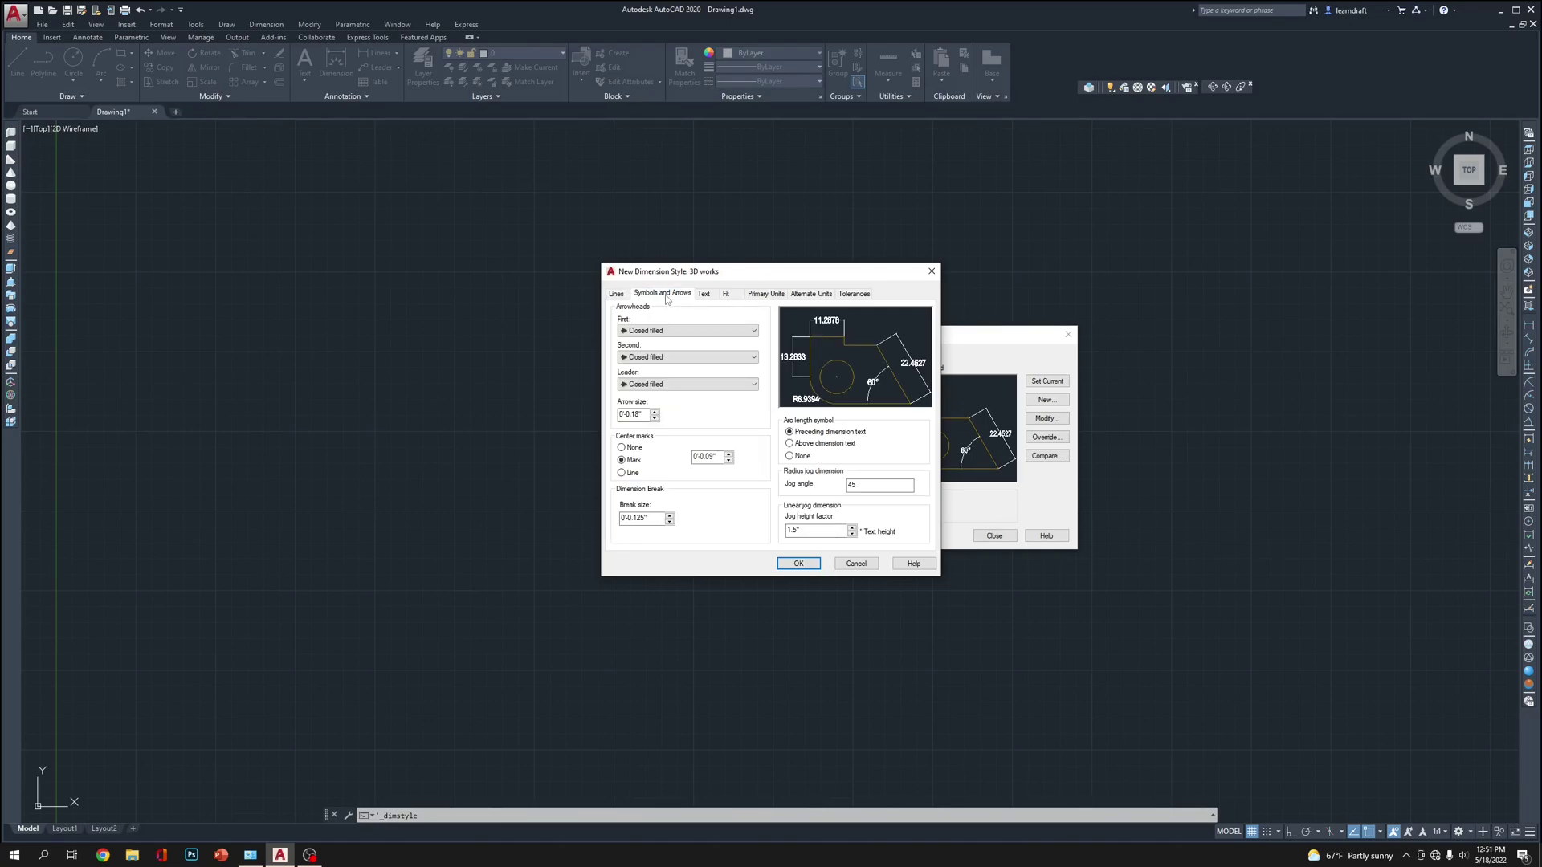
double_click(651, 413)
text(1/8")
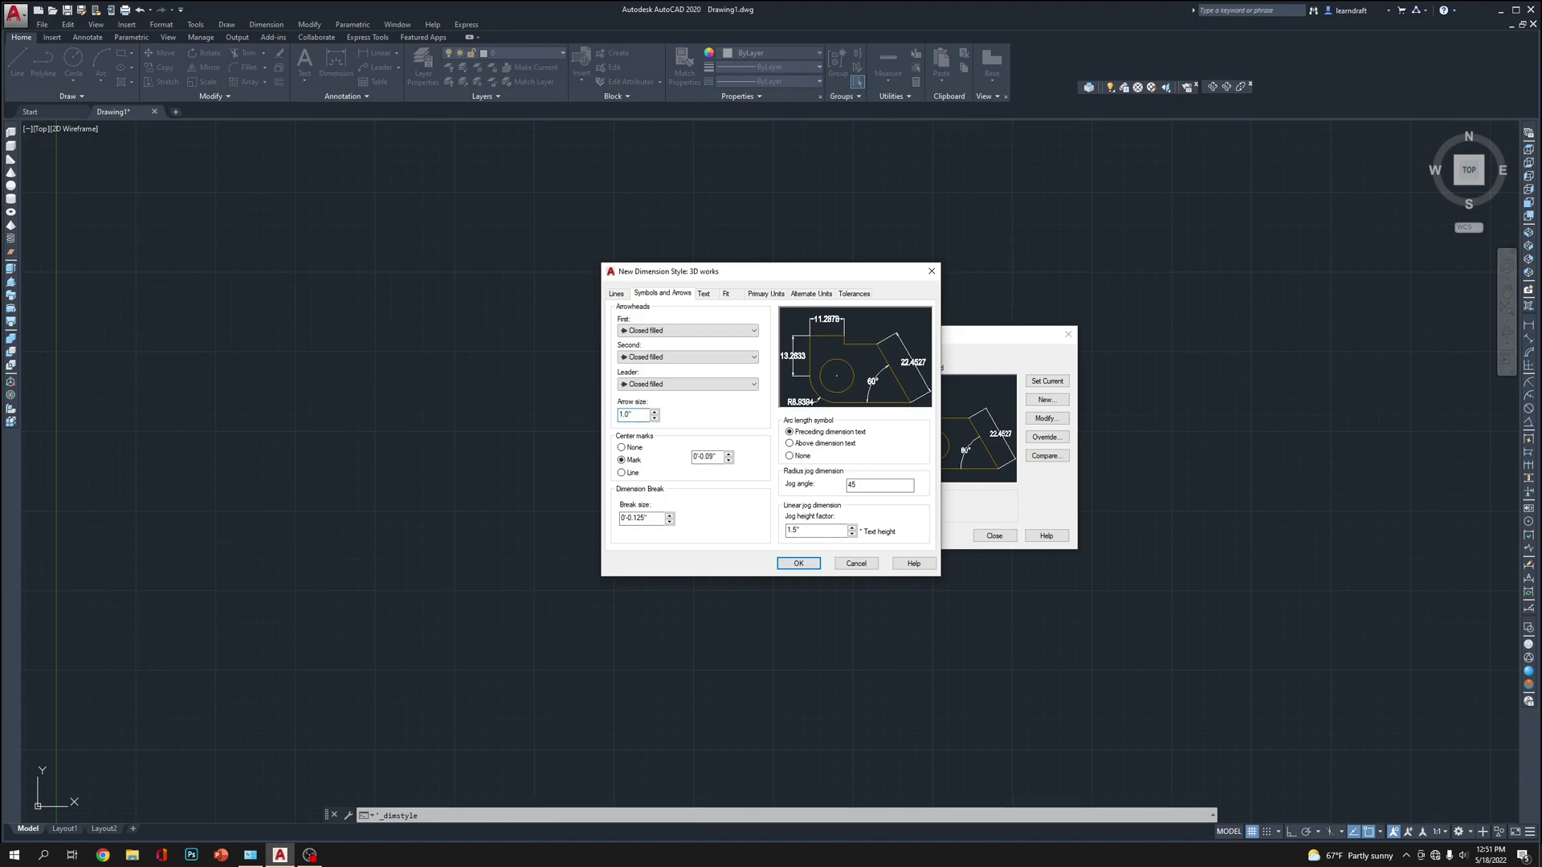
key(Tab)
key(Tab)
key(Tab)
text(1)
click(704, 294)
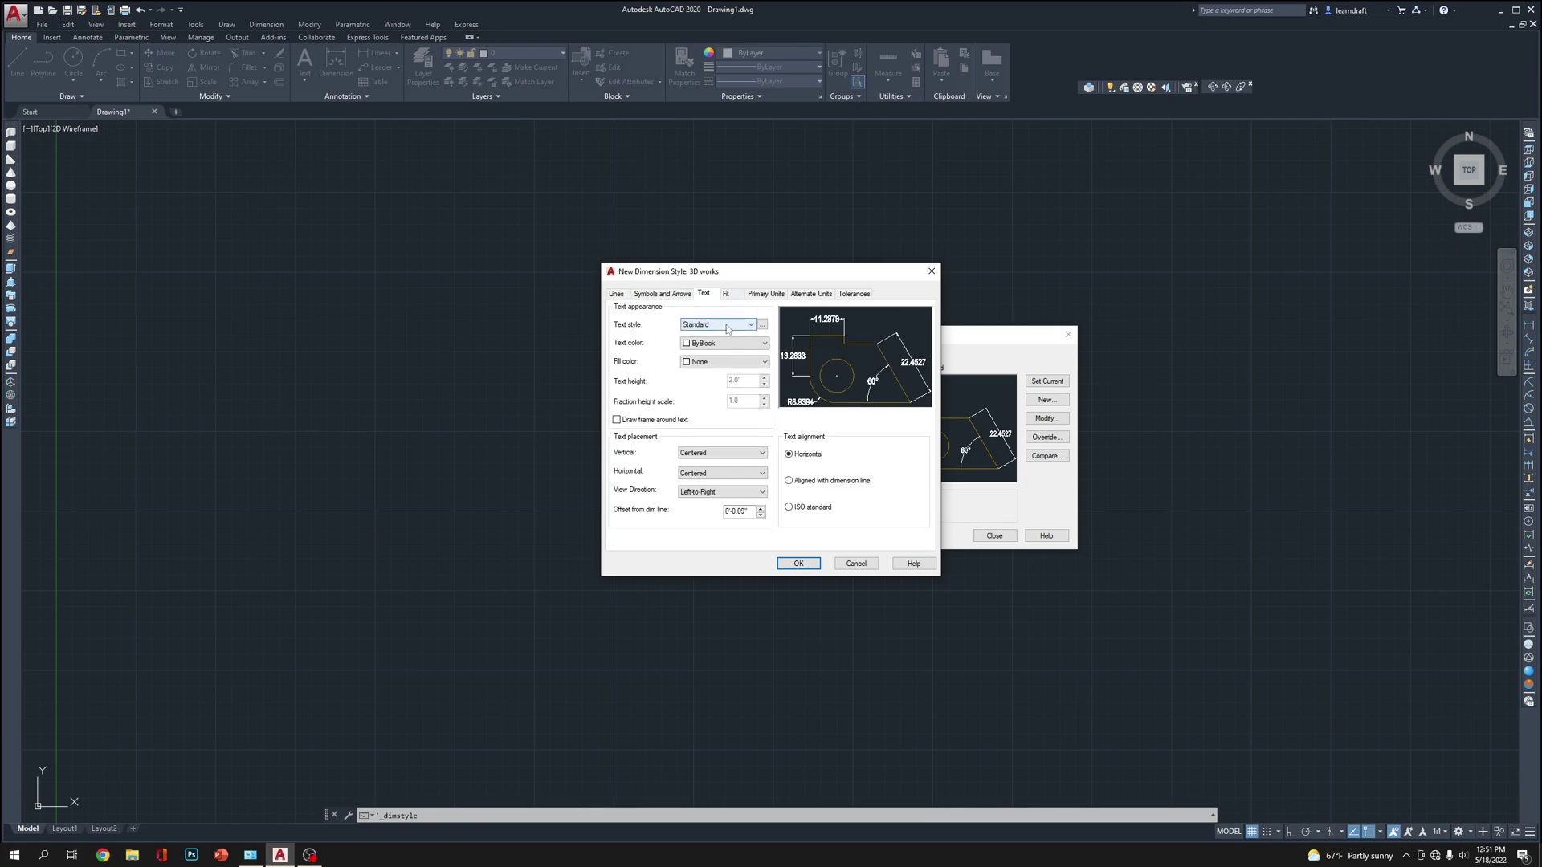
Set the 3D works text alignment to 'Aligned with dimension line'
click(754, 324)
click(838, 483)
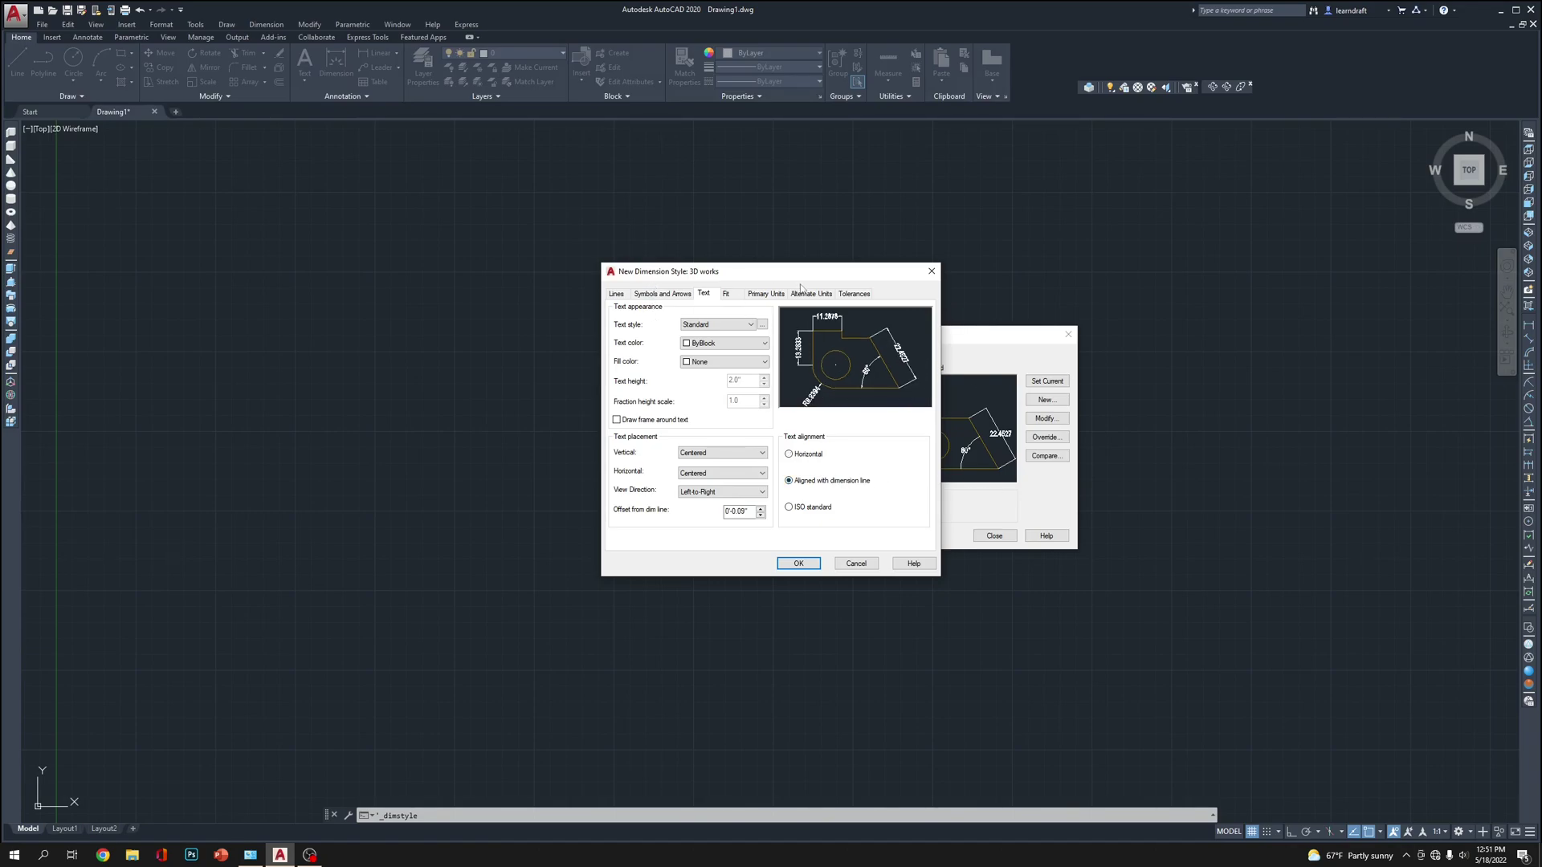
click(728, 294)
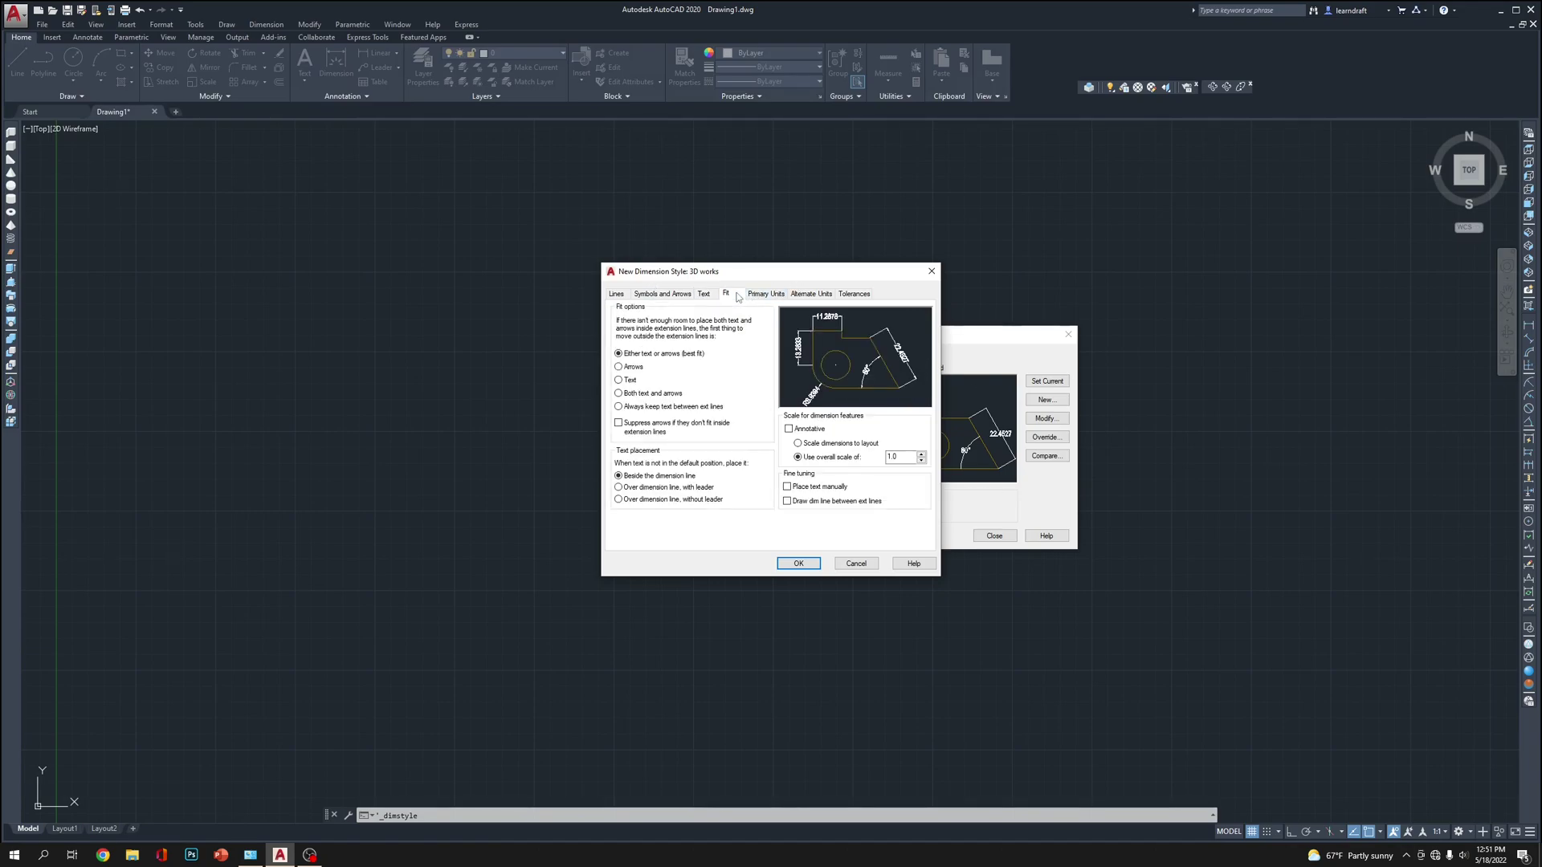
Set 3D works primary units to Engineering at 0'-0.0" precision, then review Alternate Units and Tolerances
click(771, 296)
click(741, 319)
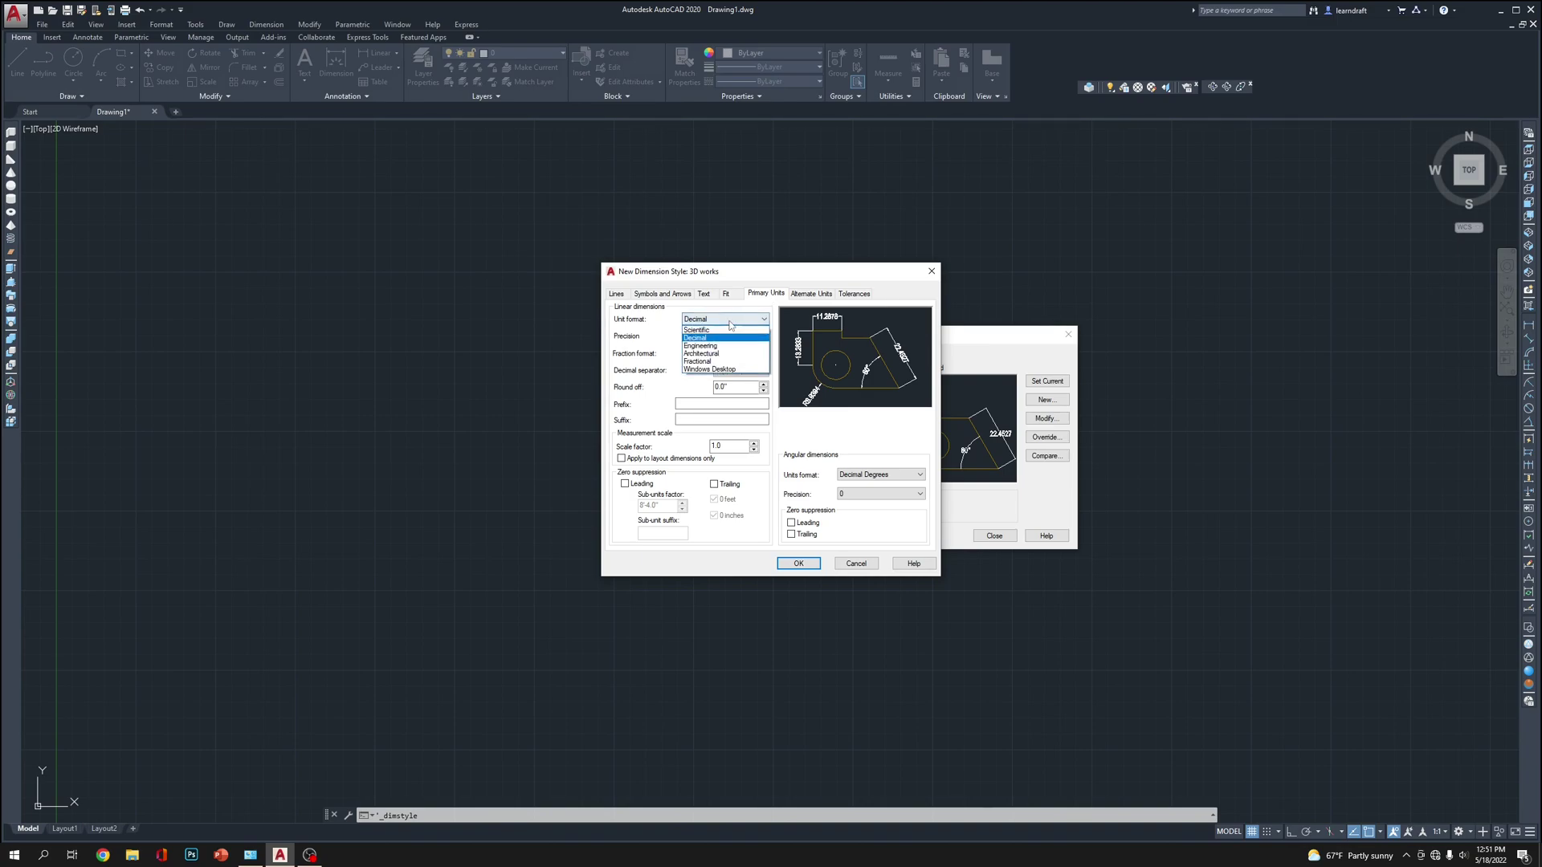
click(743, 318)
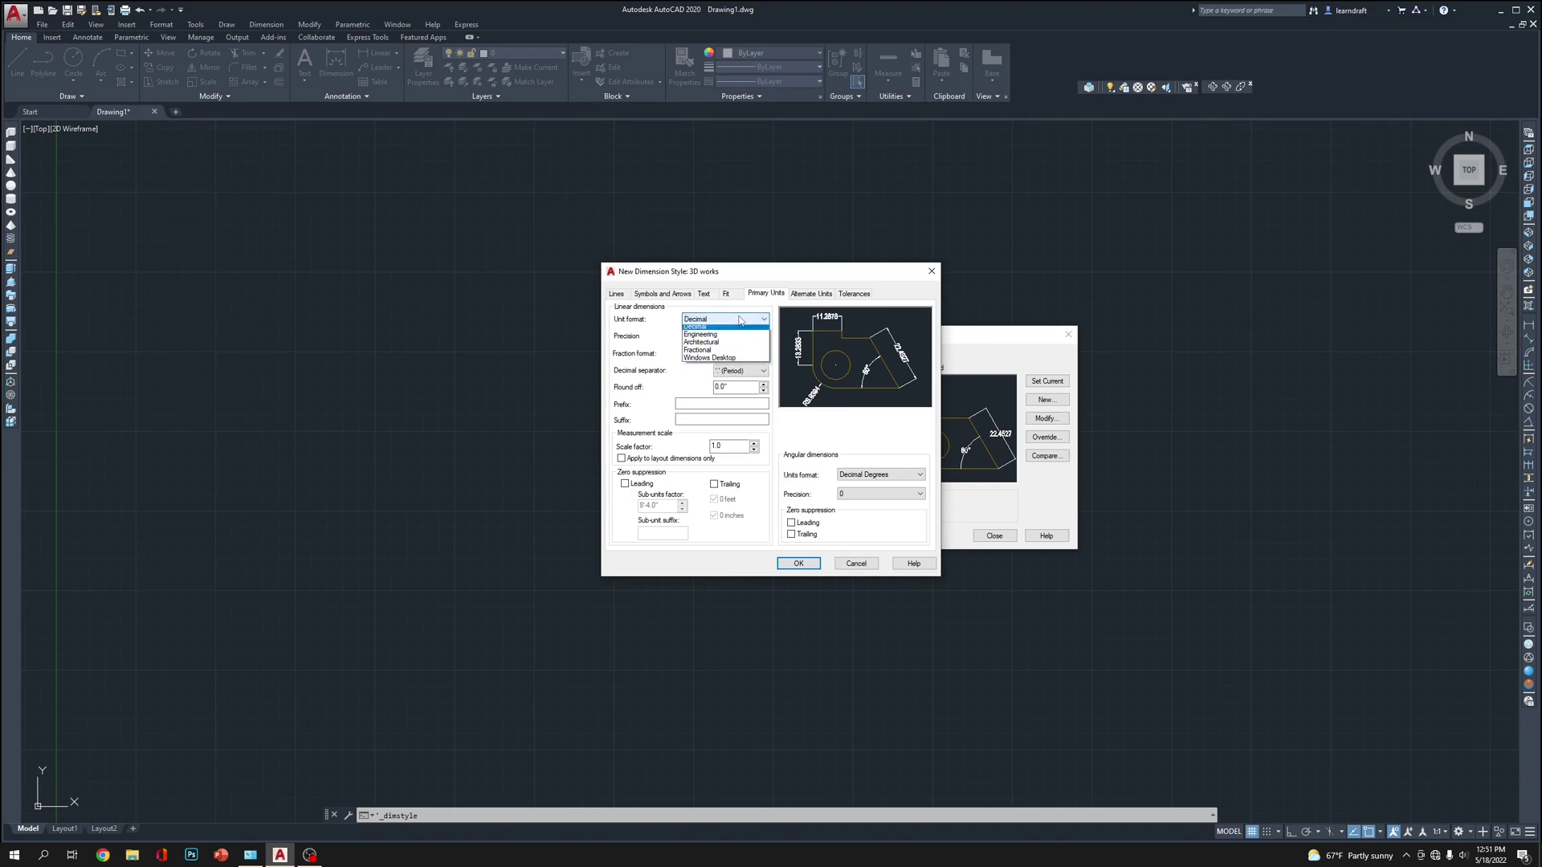
click(724, 348)
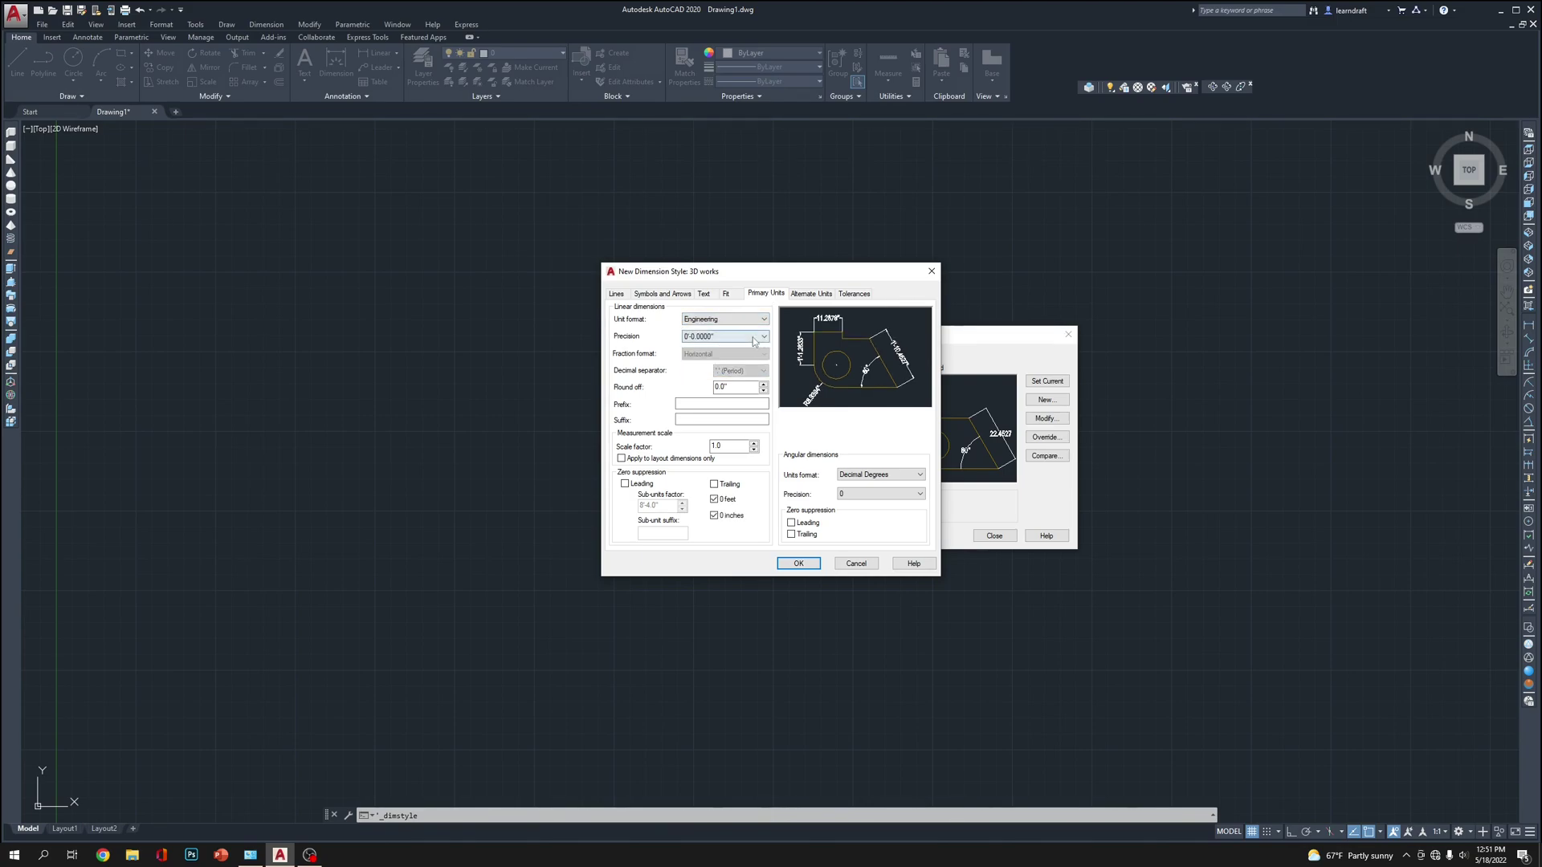
click(723, 336)
click(706, 356)
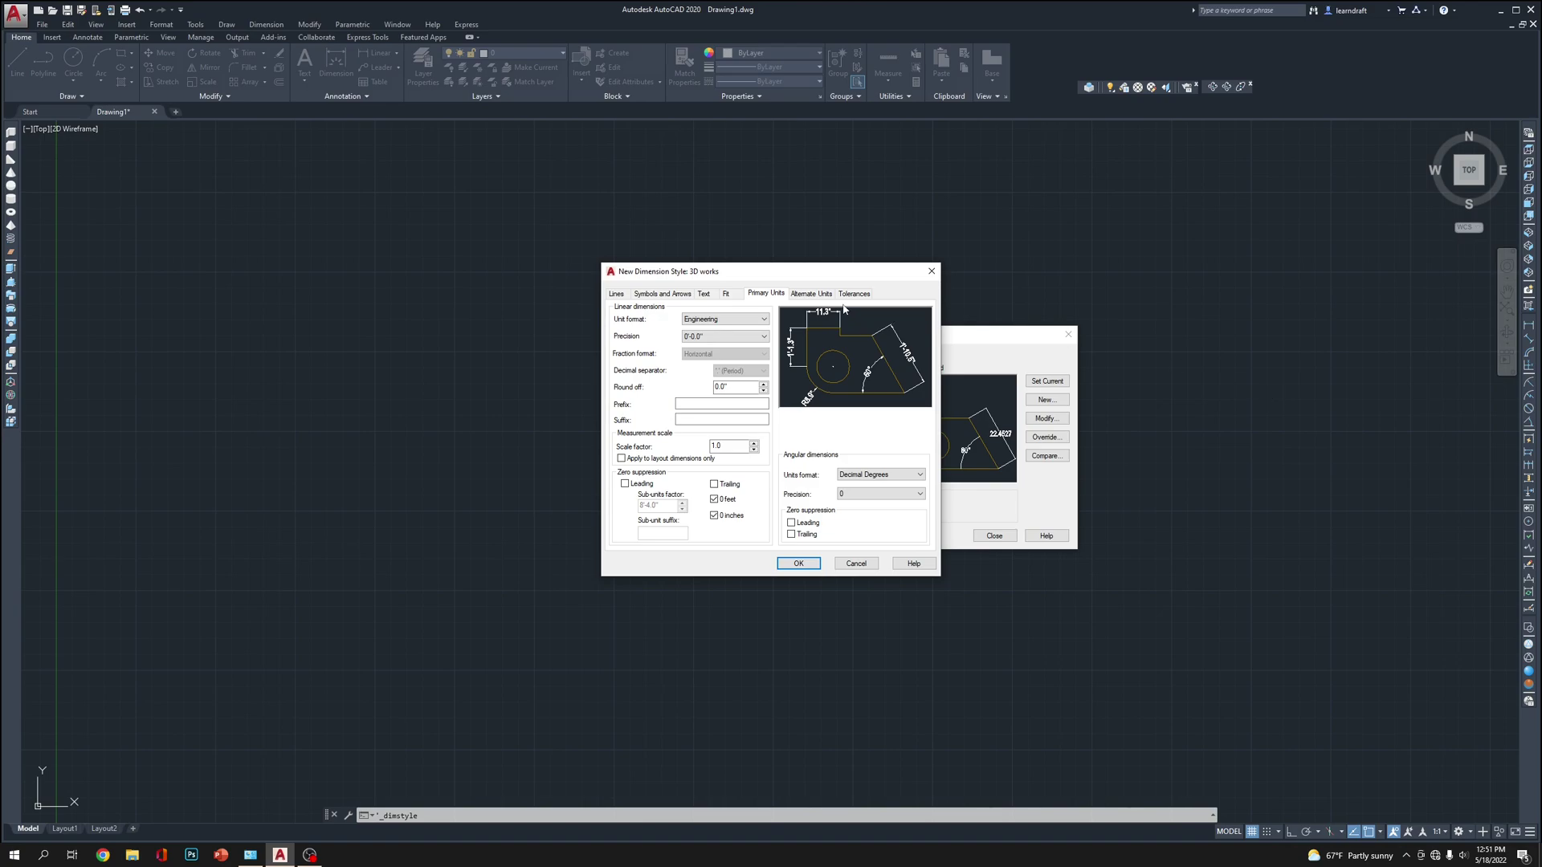
click(814, 294)
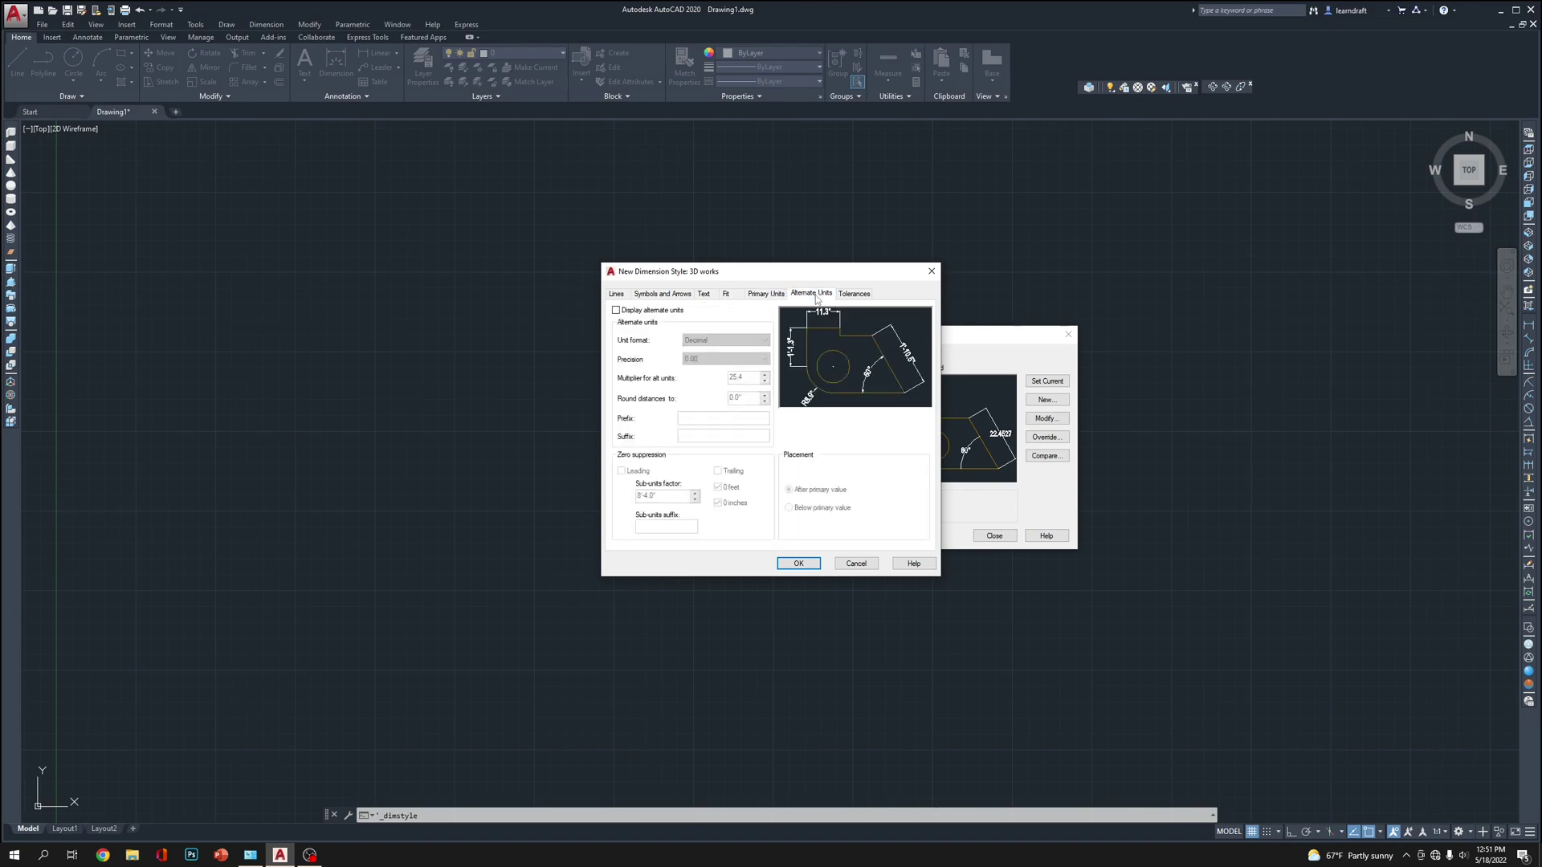
click(864, 295)
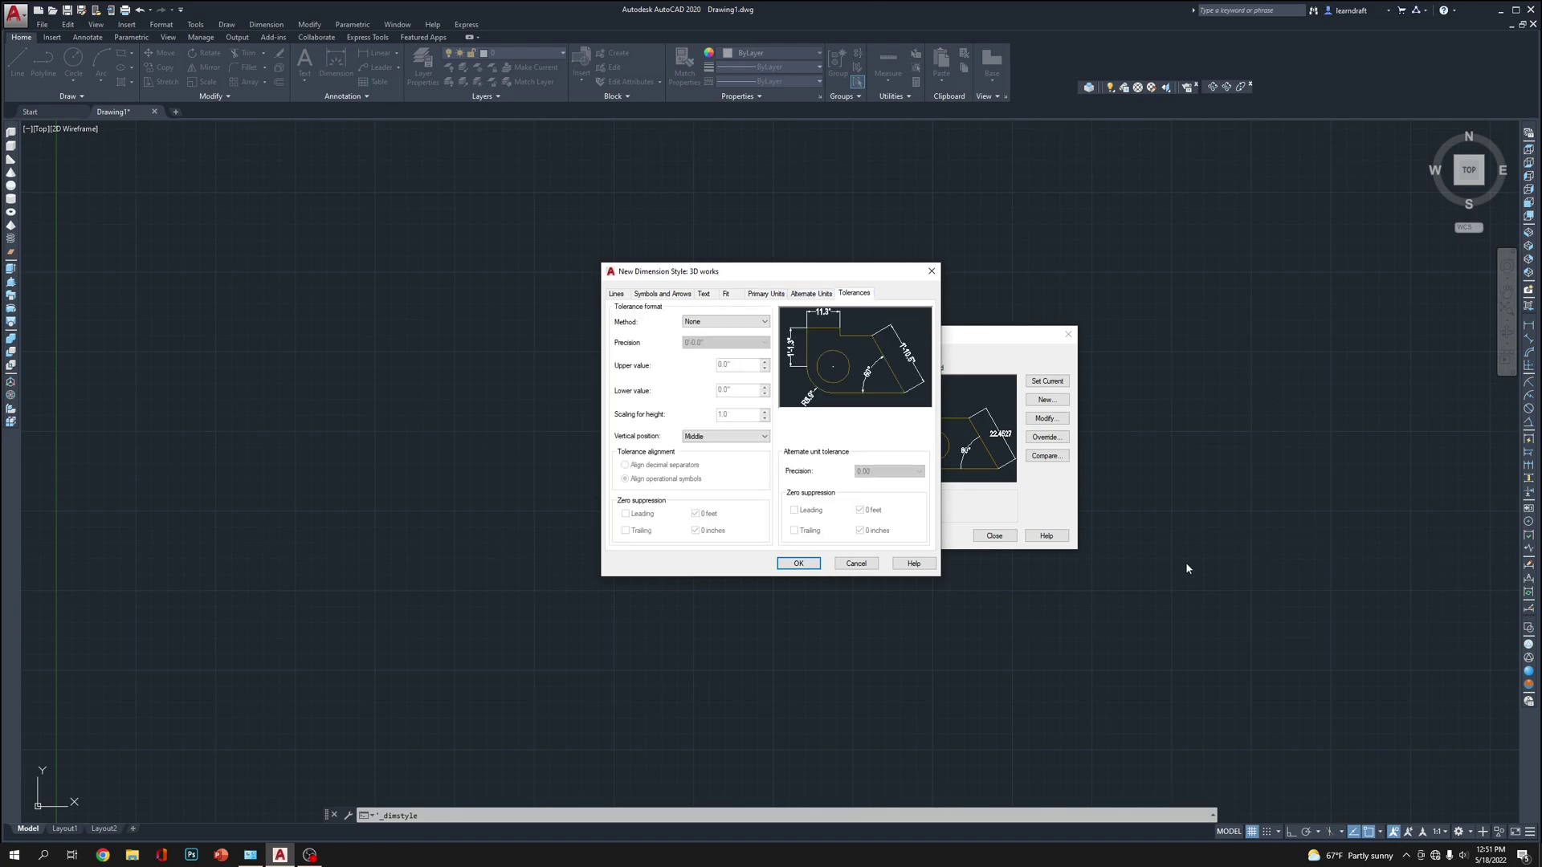
Save 3D works, make it the current dimension style, and close the manager
click(798, 563)
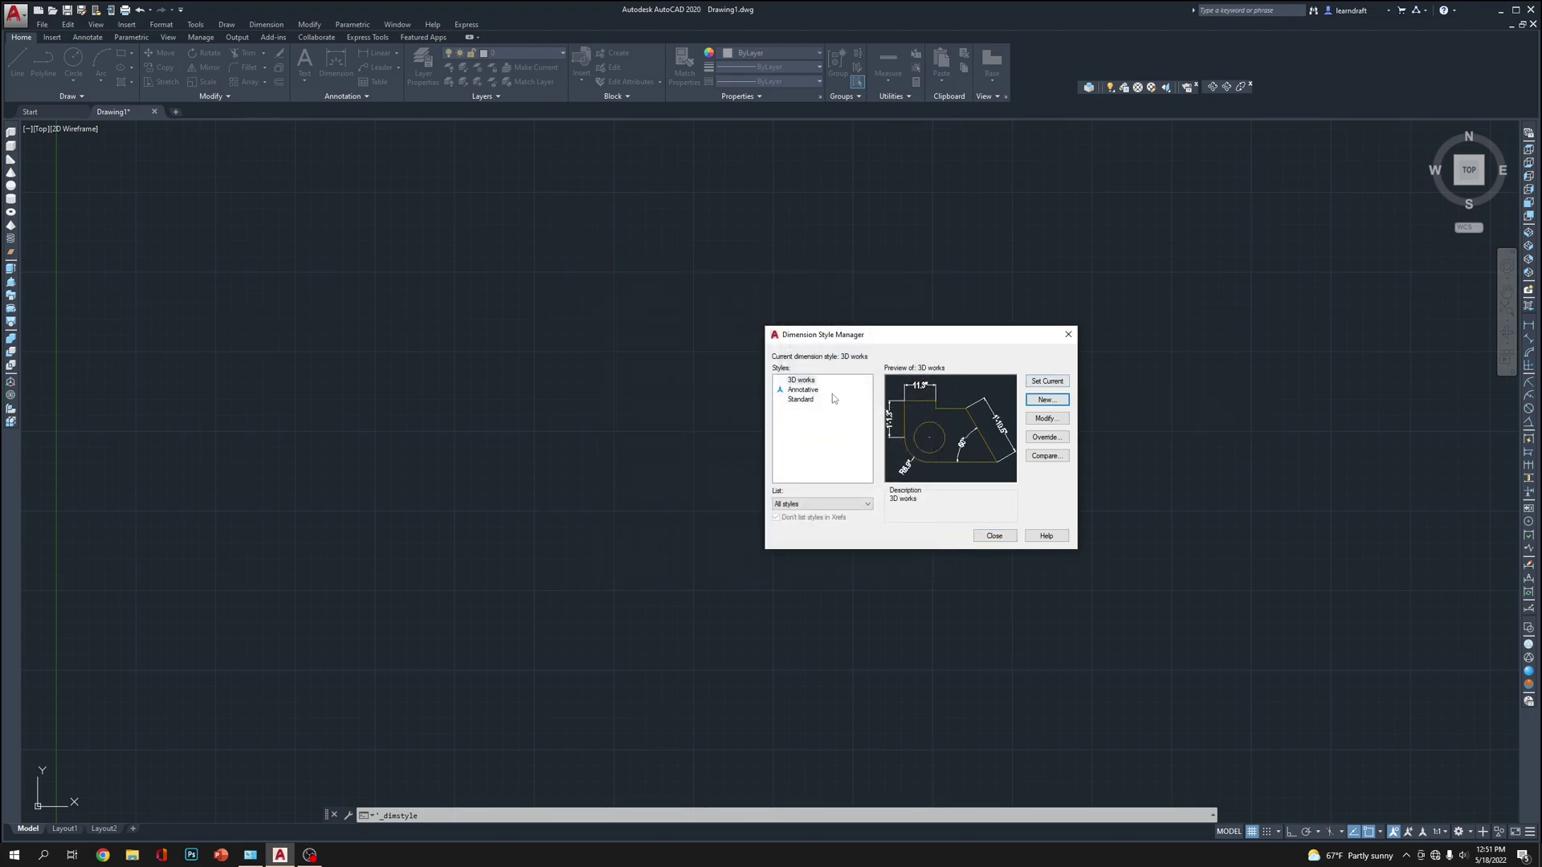
click(800, 380)
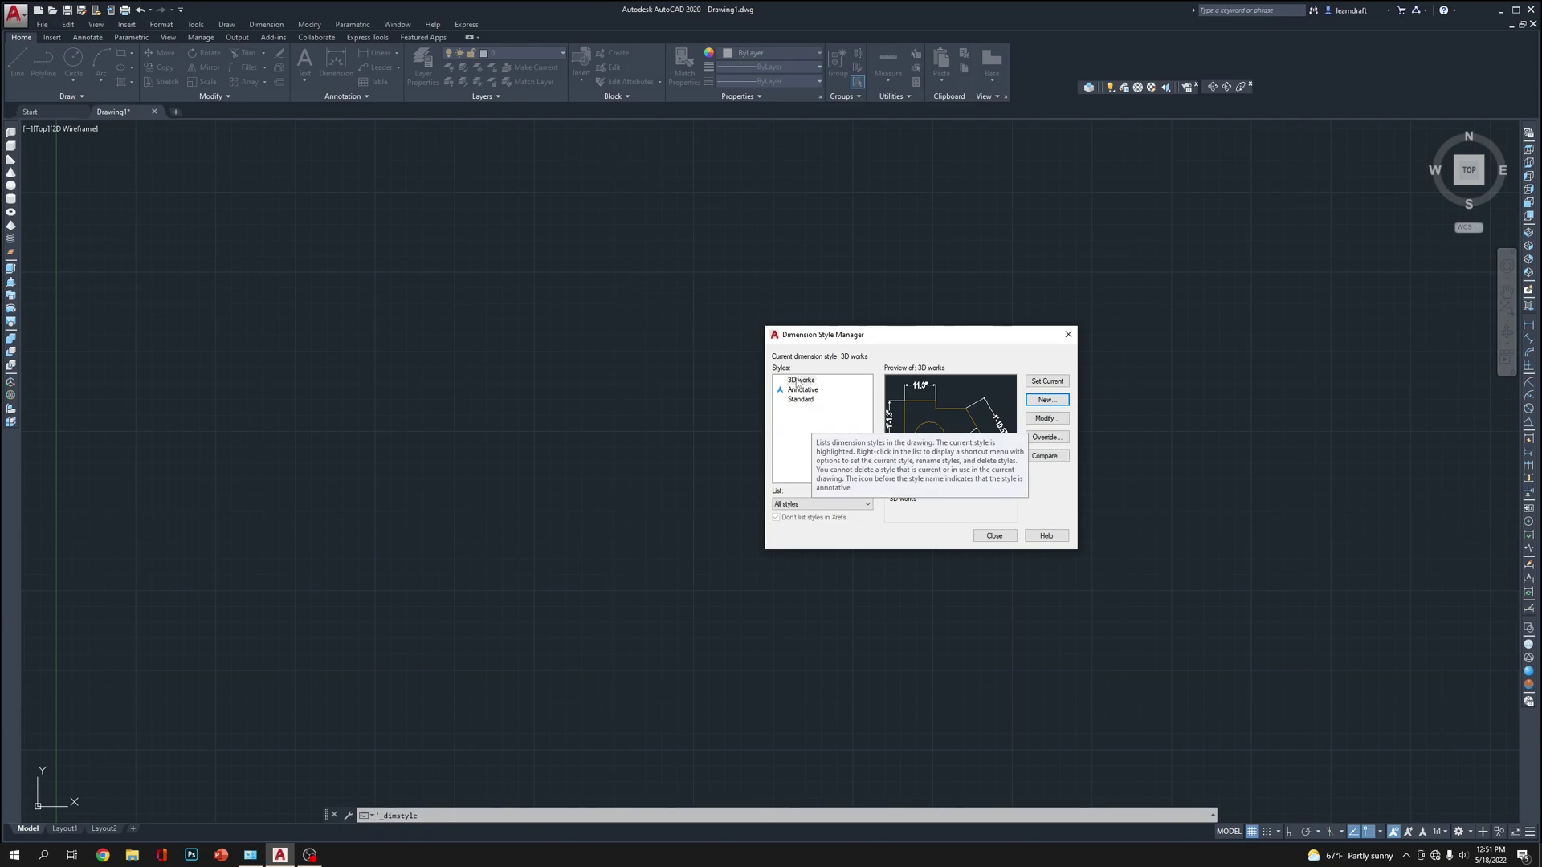
click(1046, 381)
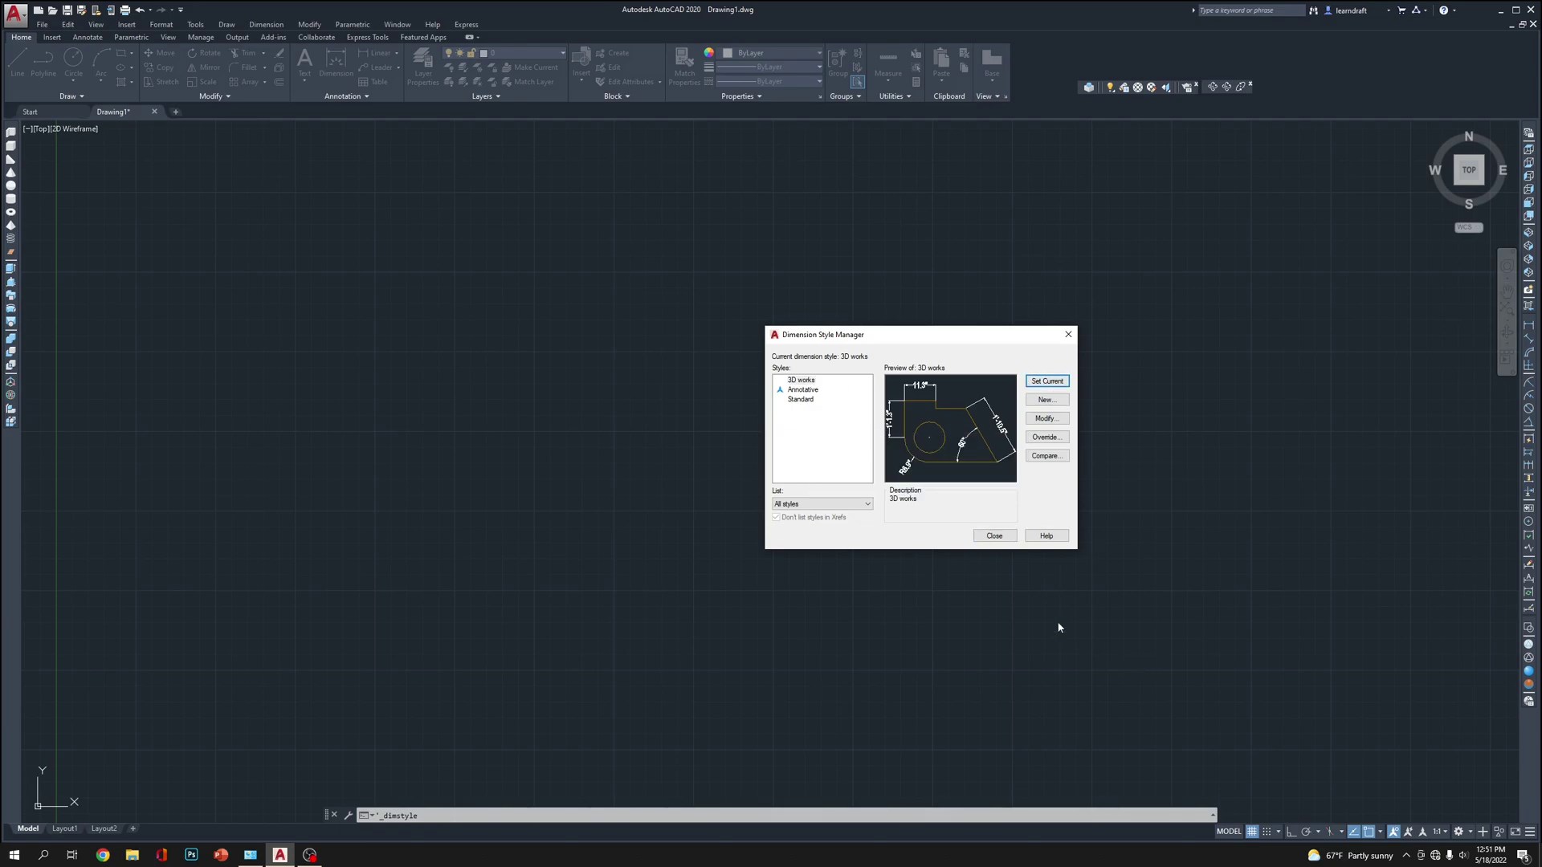
click(995, 536)
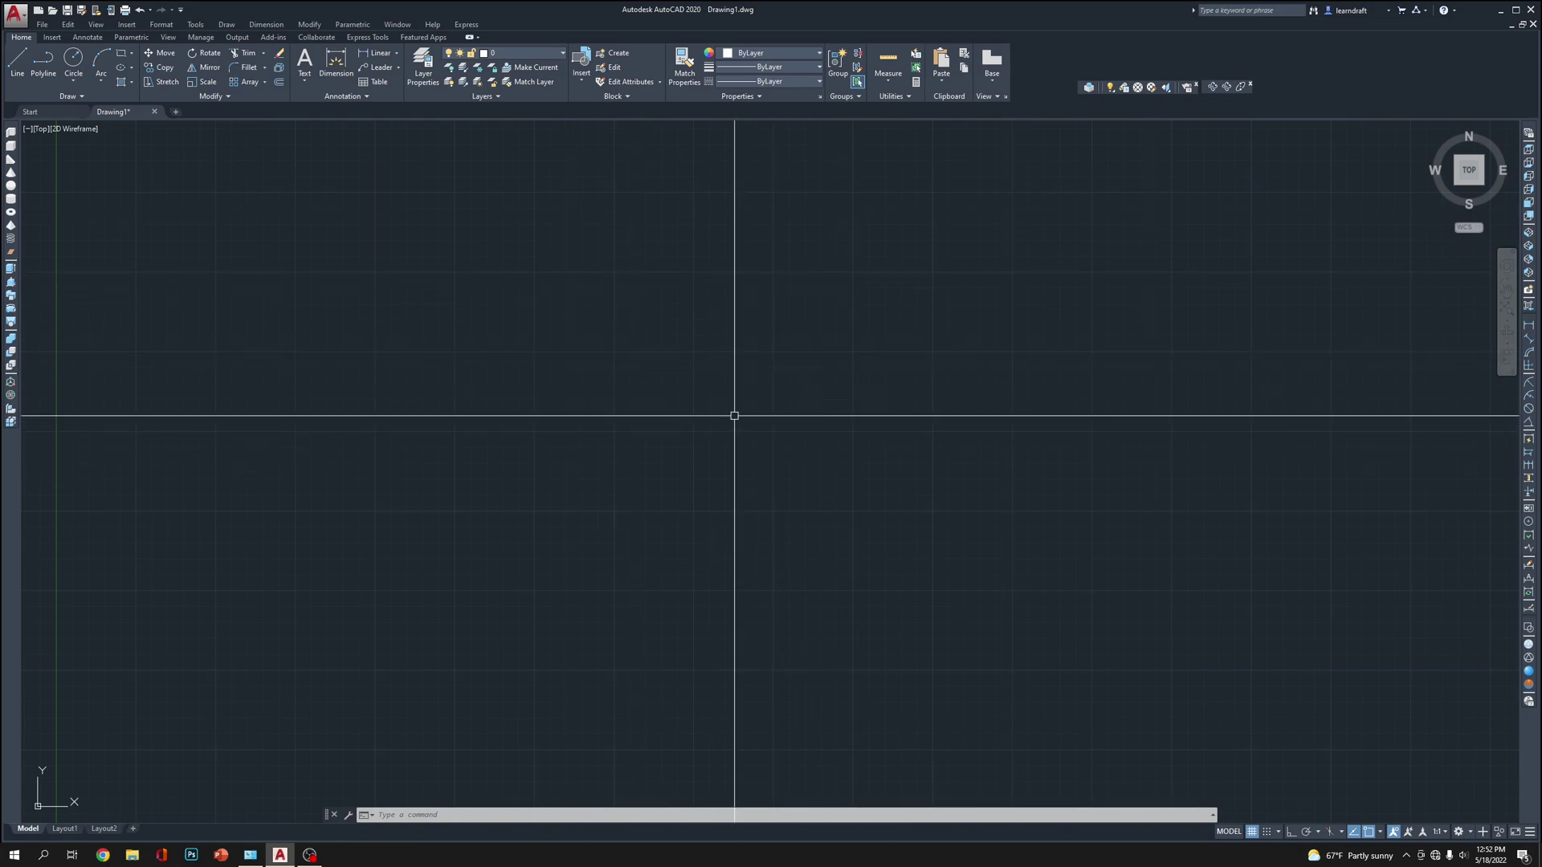
Toggle the grid with F7 off, on, and off again so it ends hidden
key(F7)
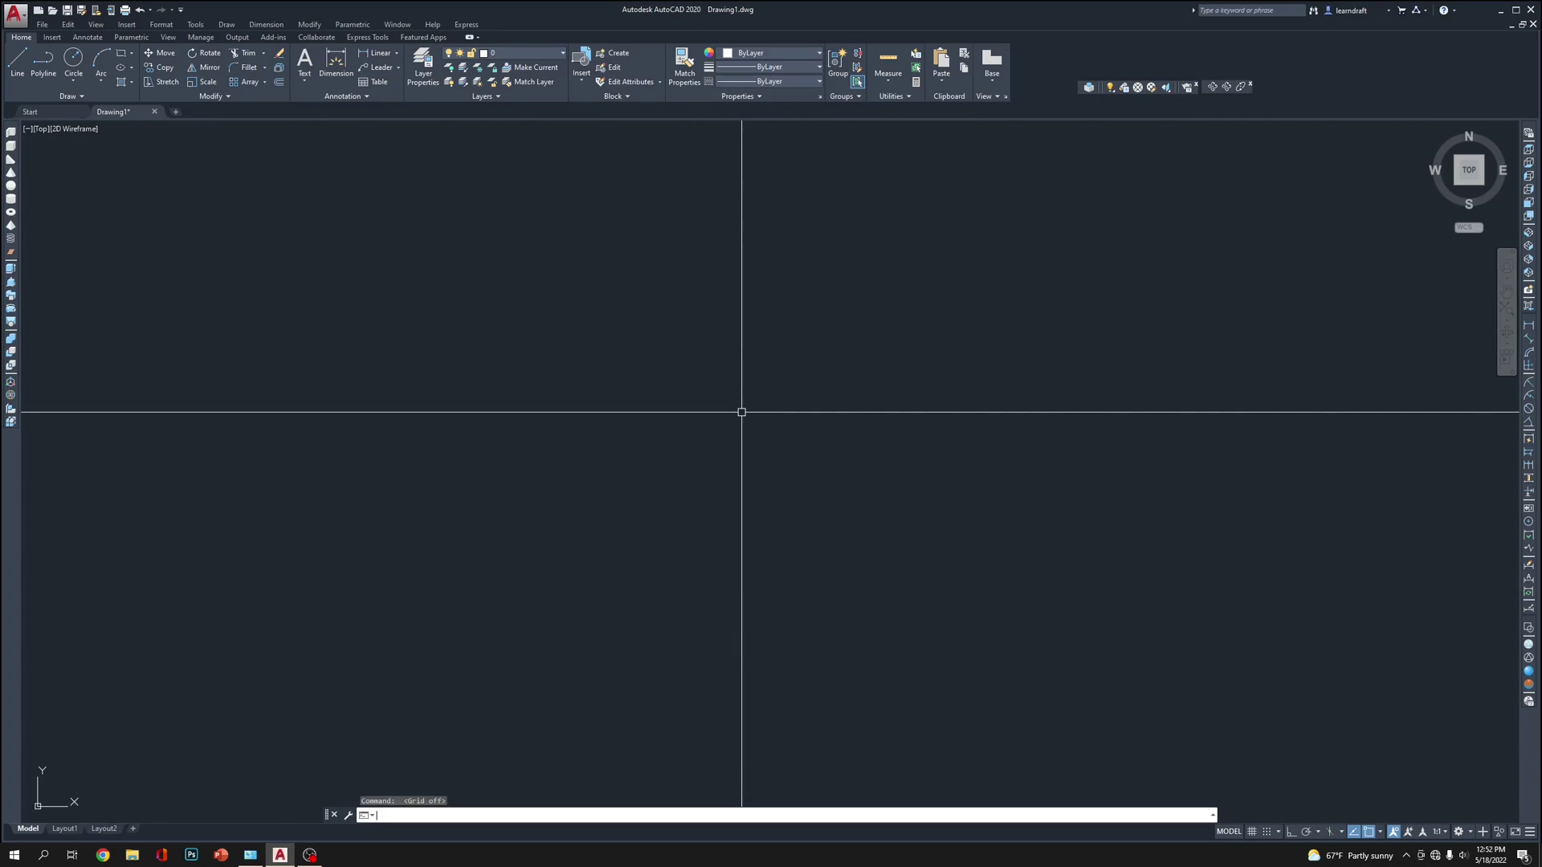
key(F7)
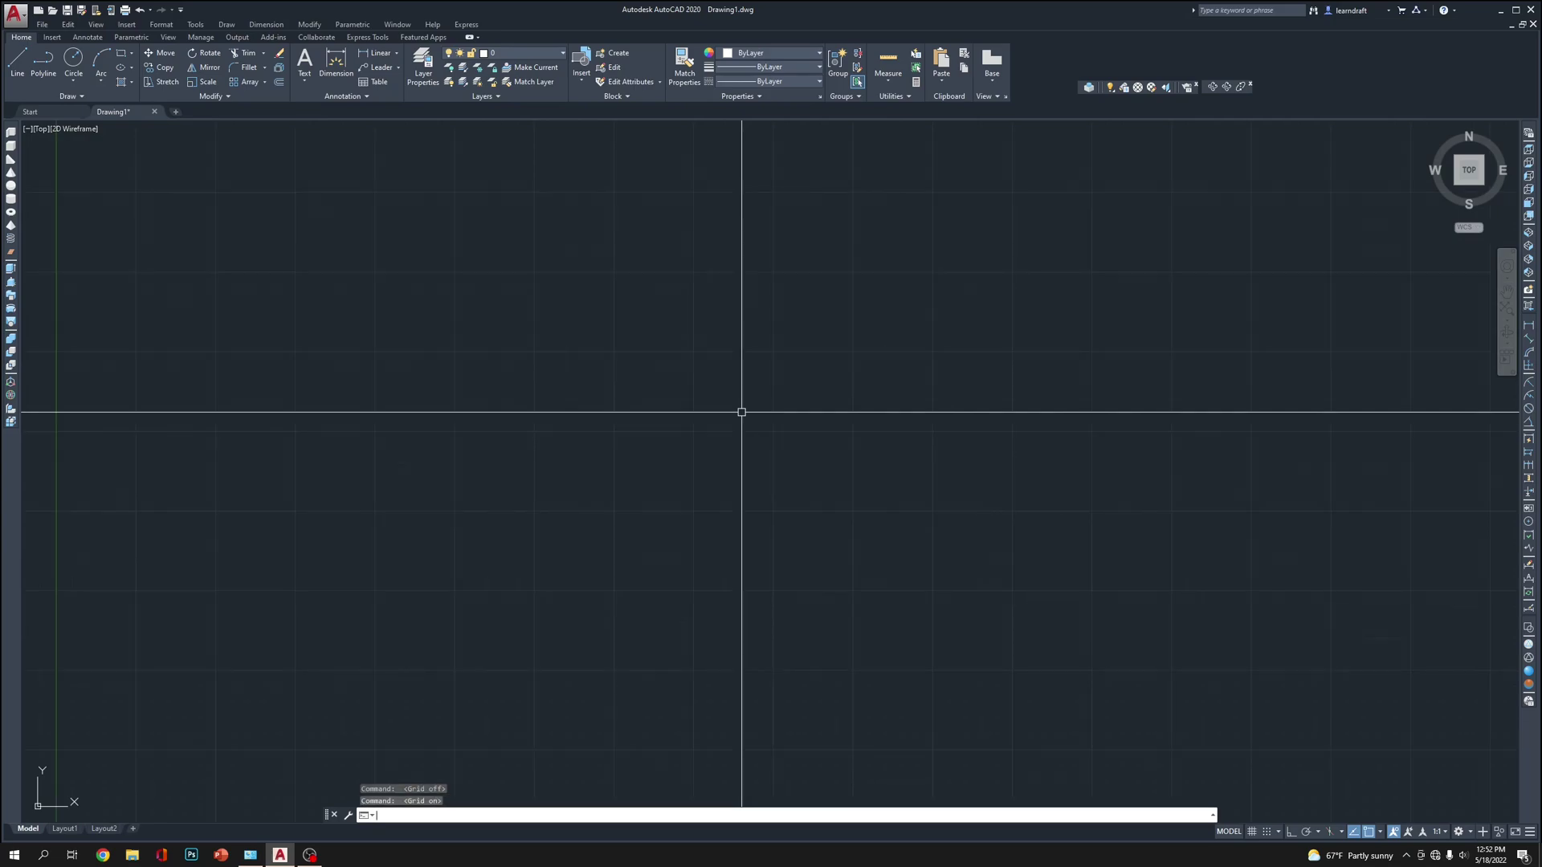
key(F7)
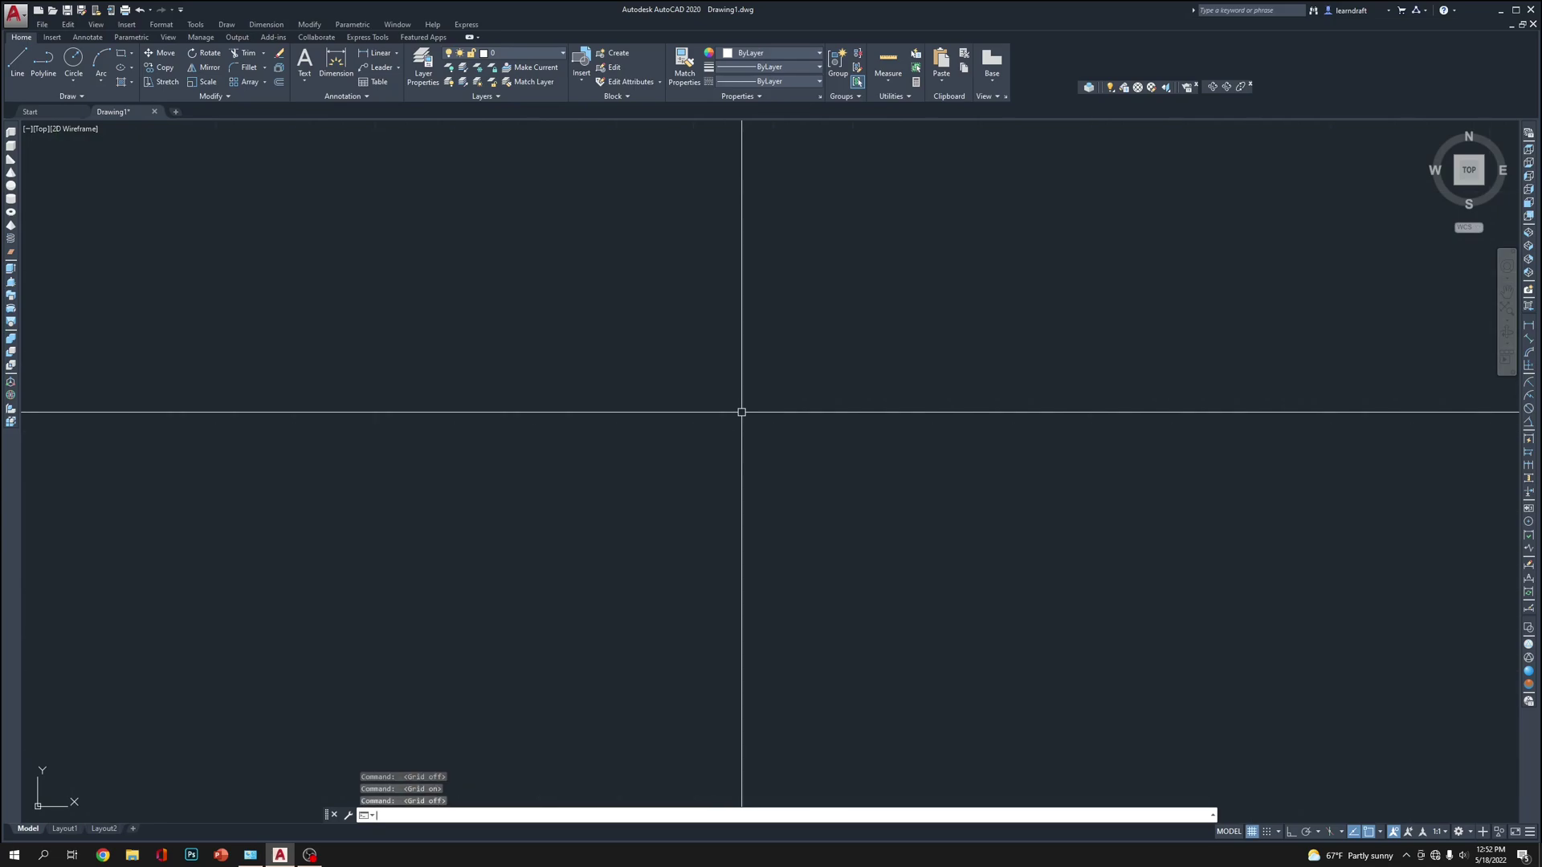
scroll(679, 270, down, 3)
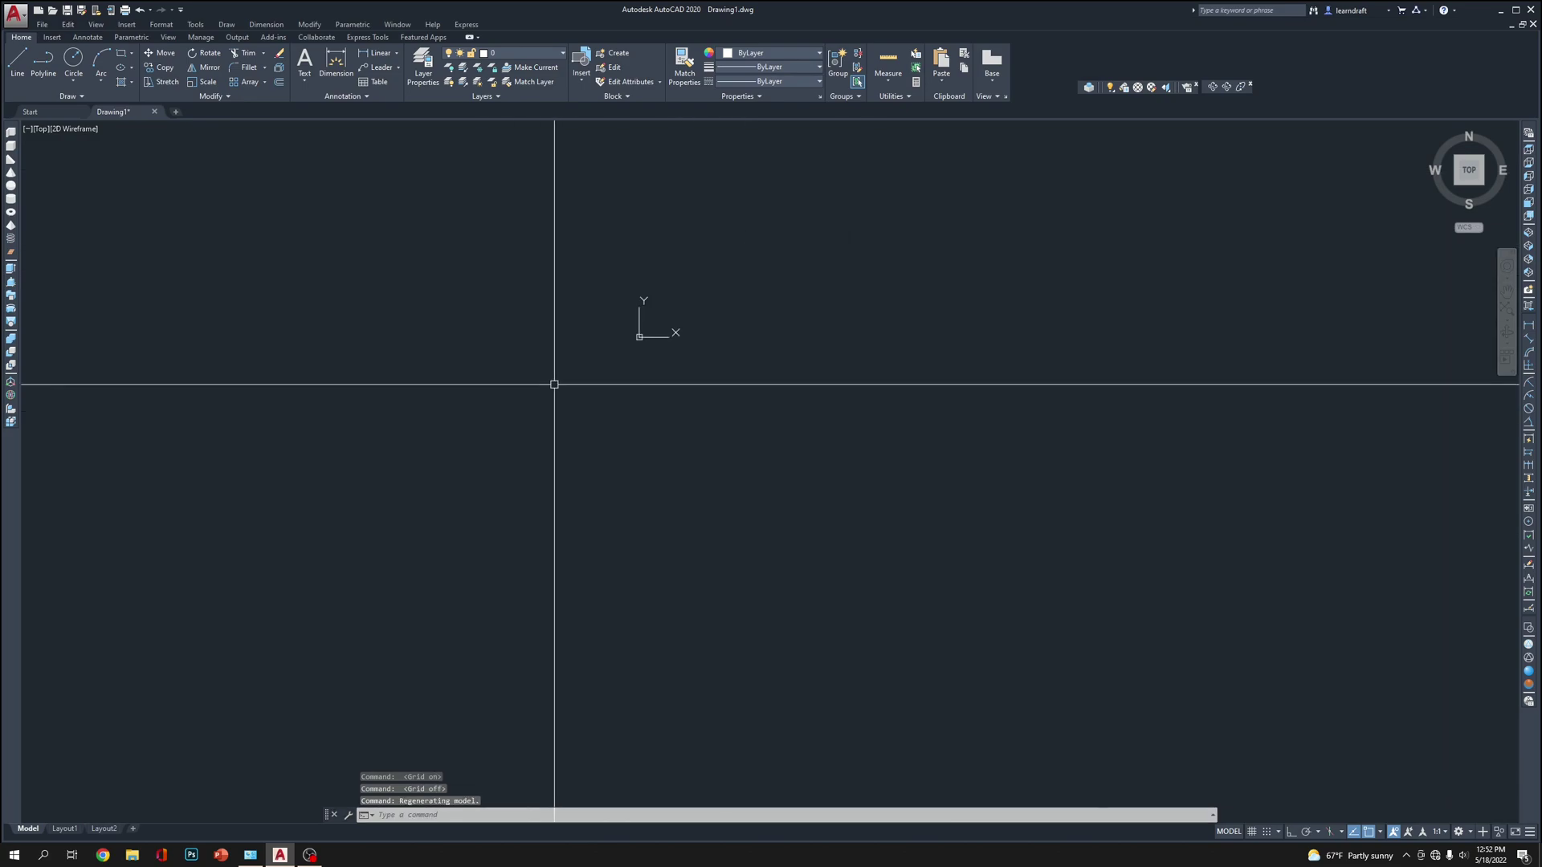
scroll(554, 383, down, 2)
scroll(864, 367, up, 3)
scroll(994, 399, up, 2)
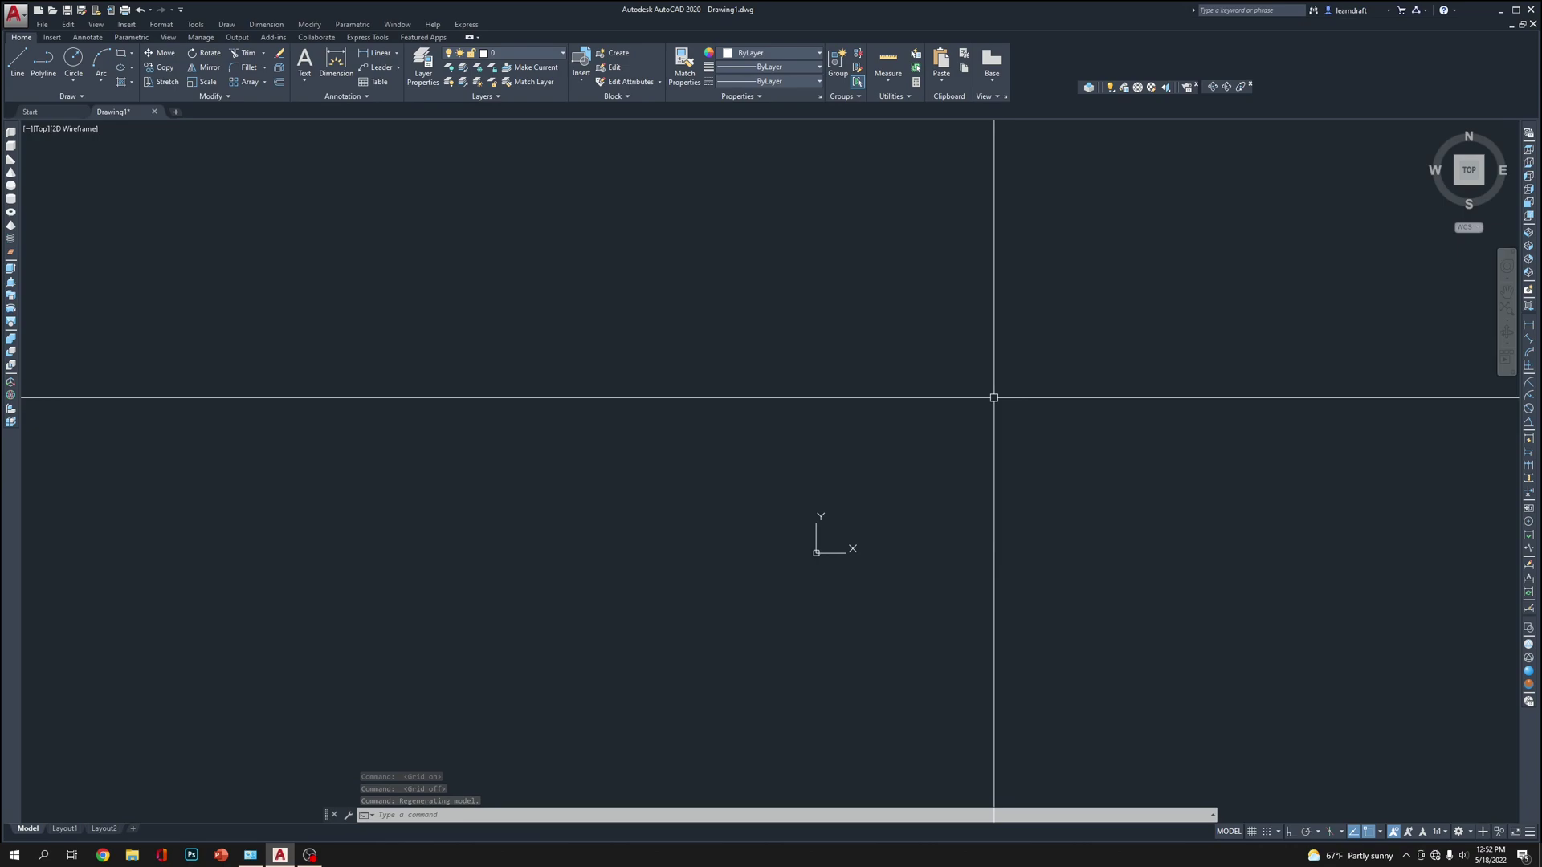
text(u)
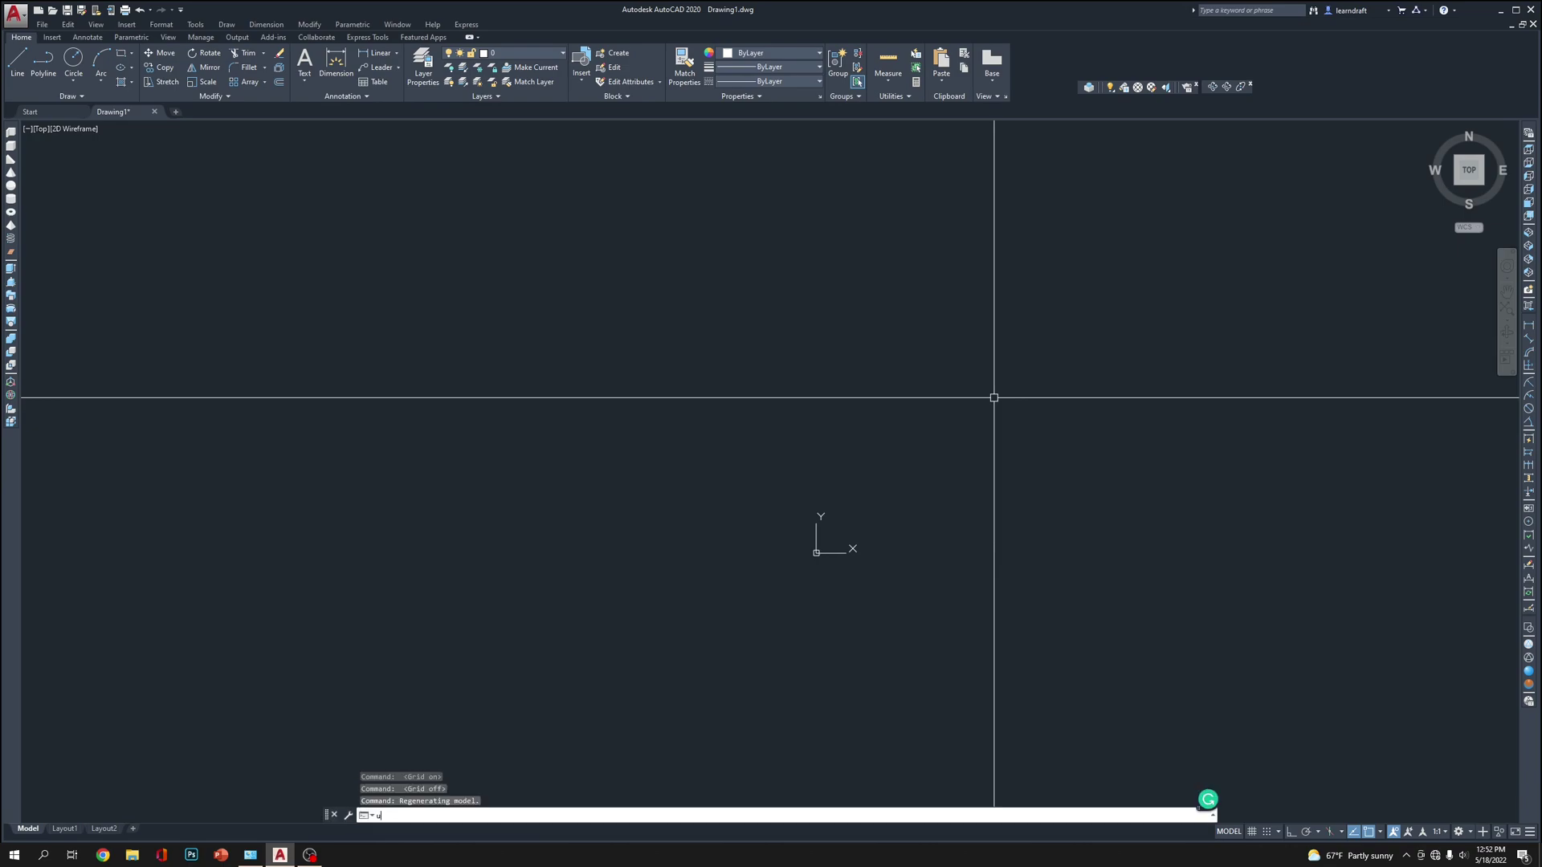
text(csicon)
Set UCSICON to OFF and switch the drawing back to the TOP view
key(Return)
text(off)
key(Return)
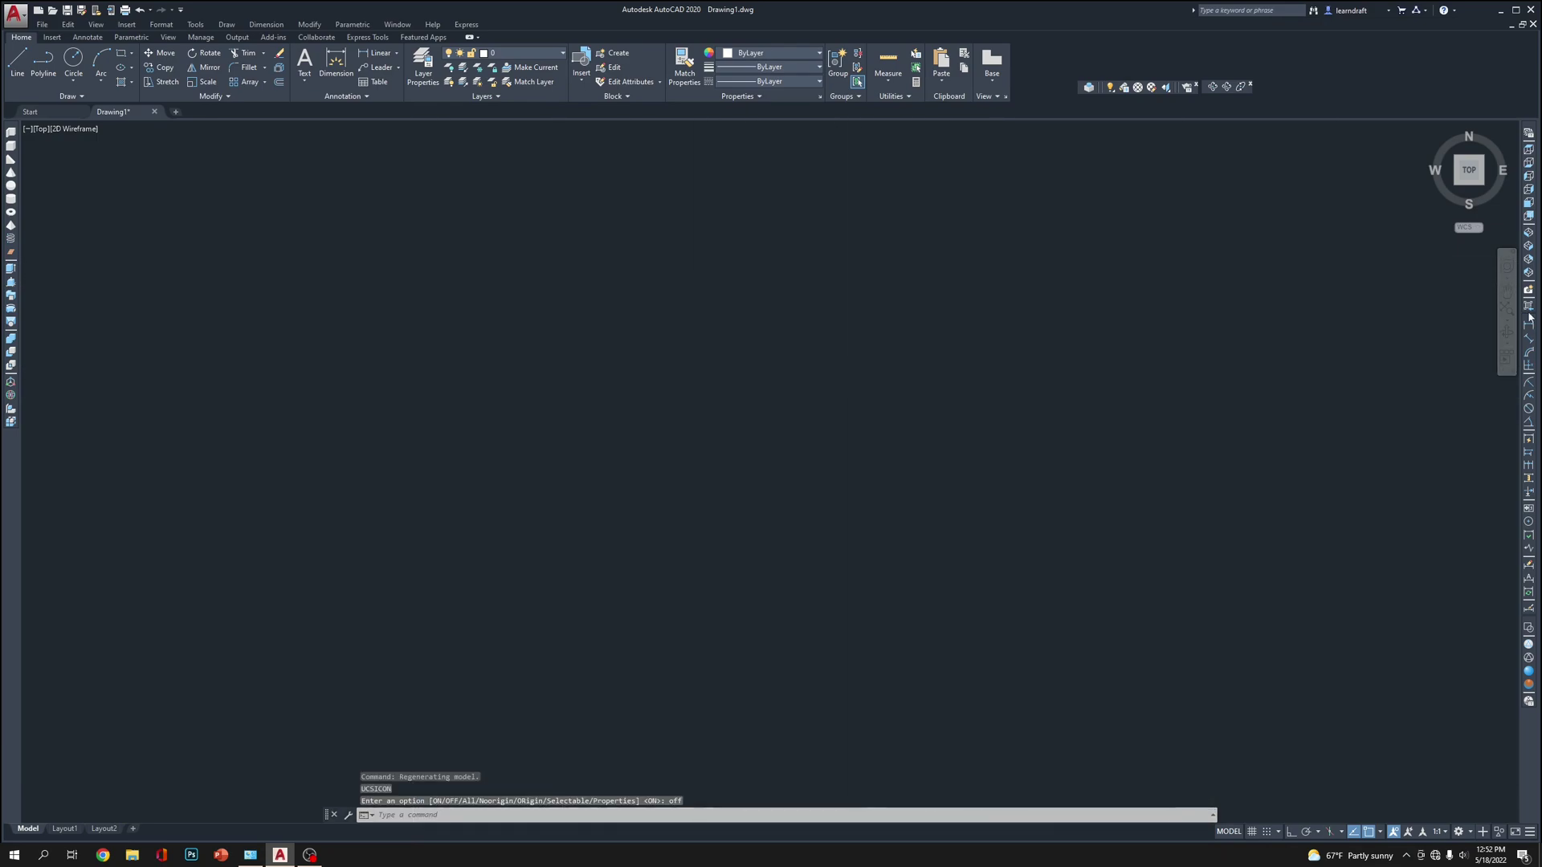
click(1469, 169)
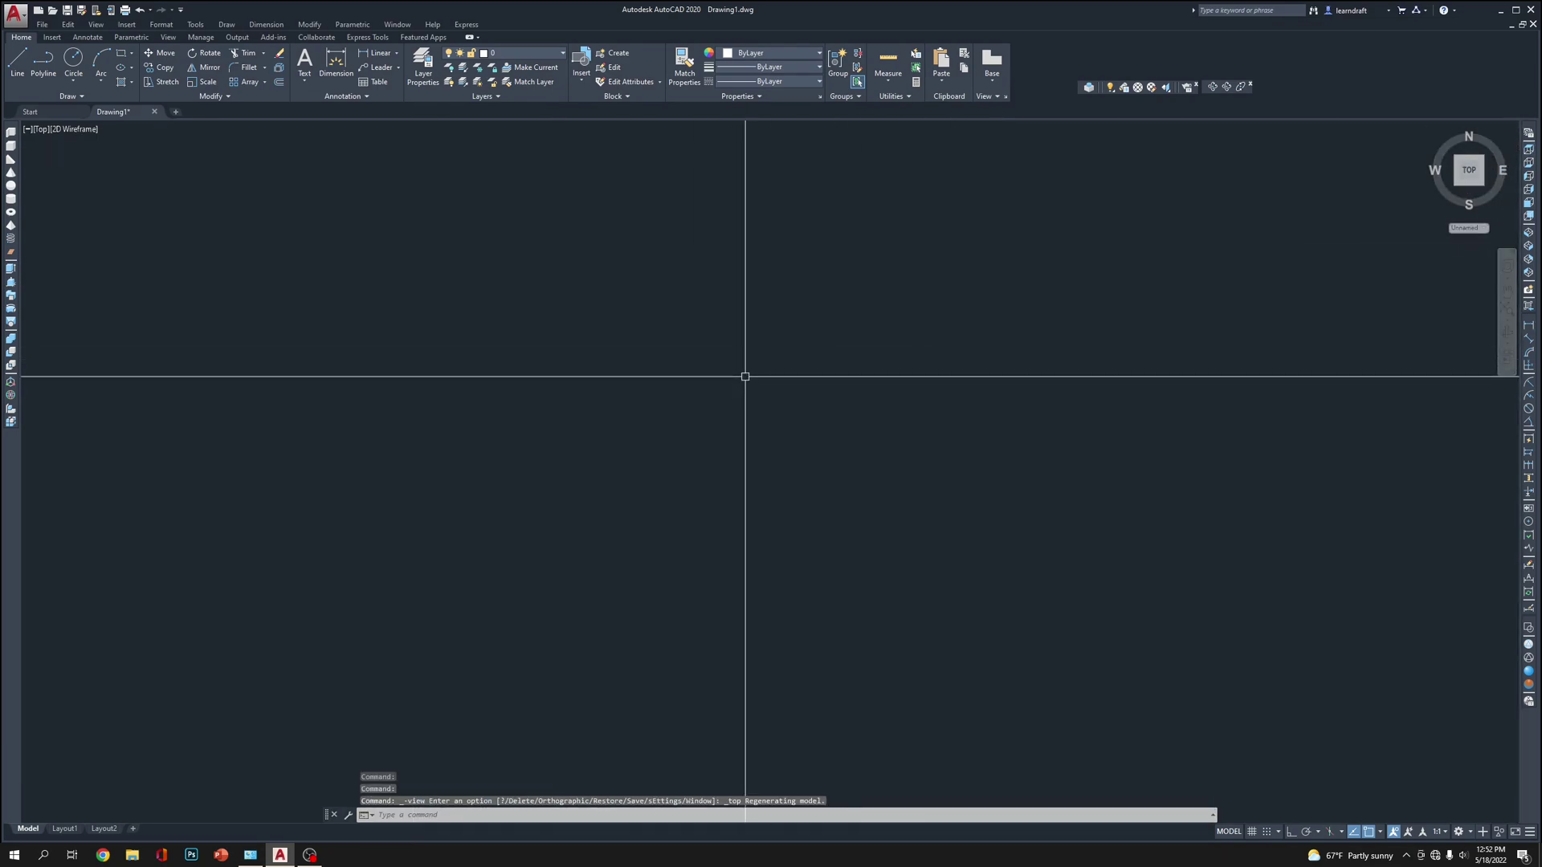
text(rec)
key(Return)
key(Escape)
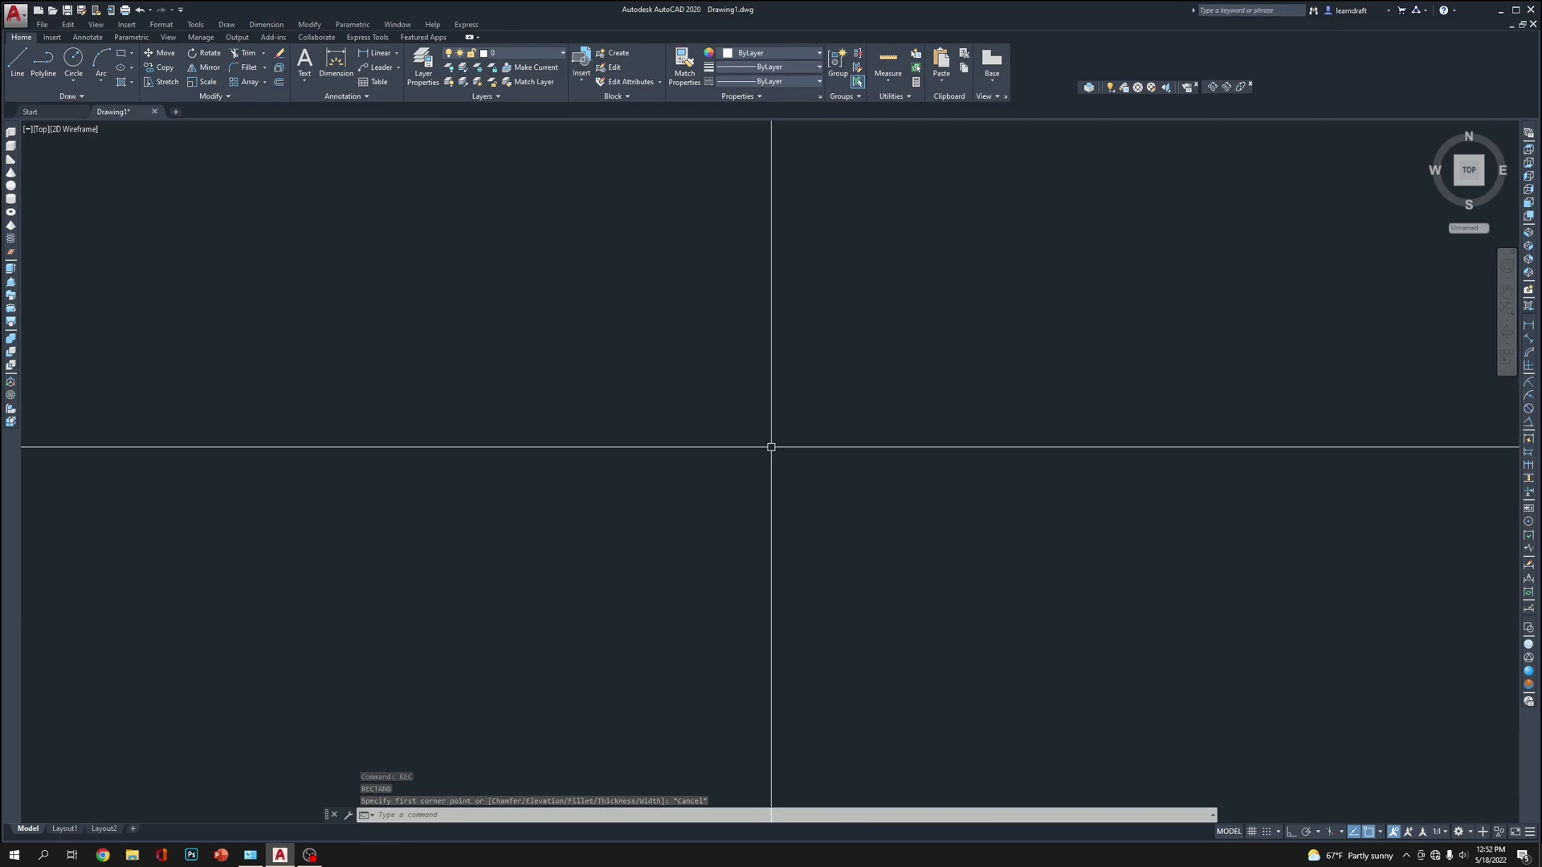